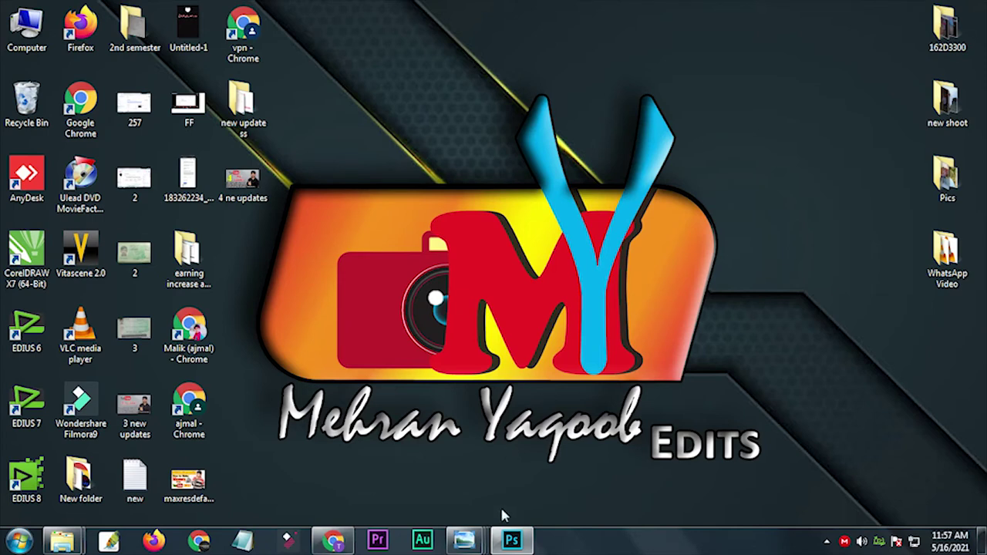
Step: Restore the DSC_0193 street photo and zoom in on the star signs above the man
mouse_move(464, 540)
left_click(305, 466)
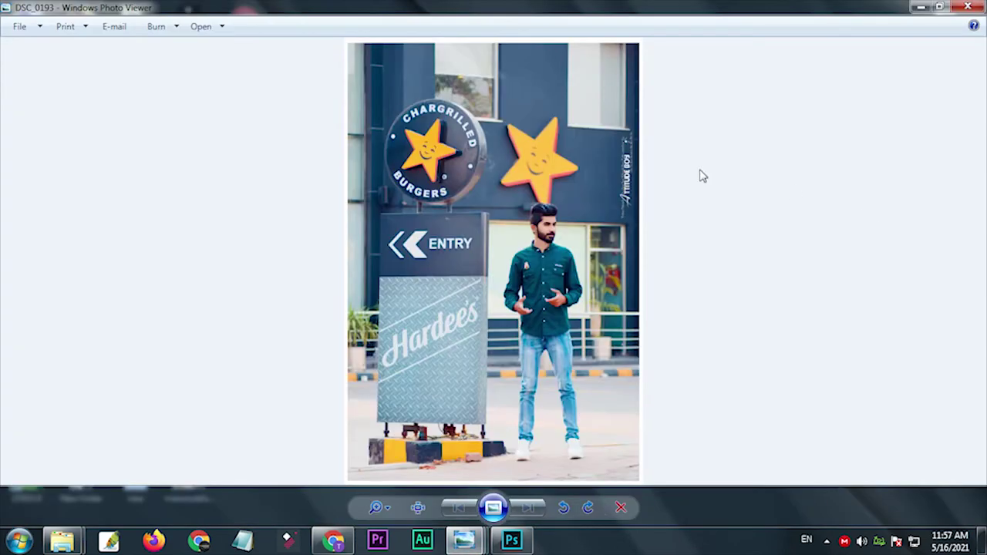
scroll(597, 224, "up", 2)
scroll(463, 216, "up", 2)
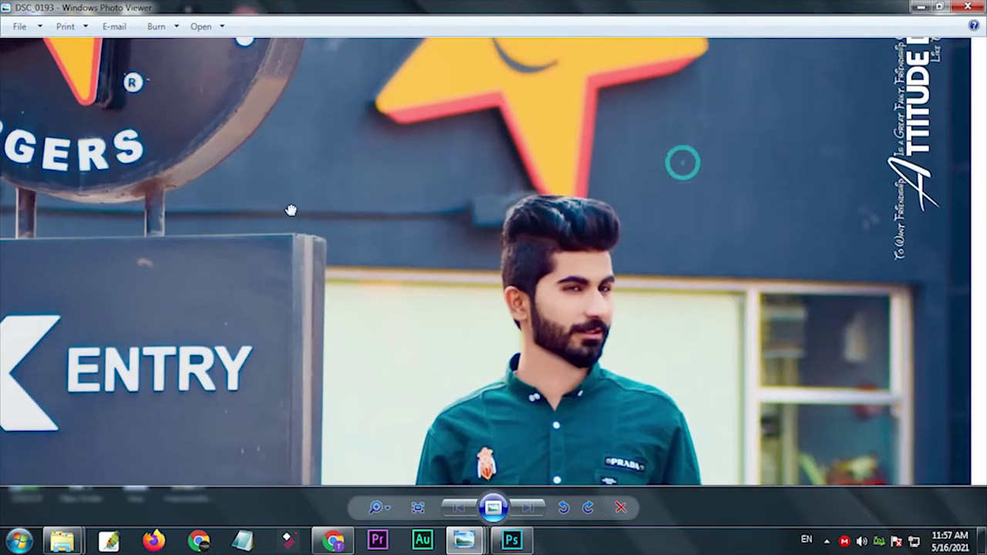
left_click_drag(738, 150, 712, 254)
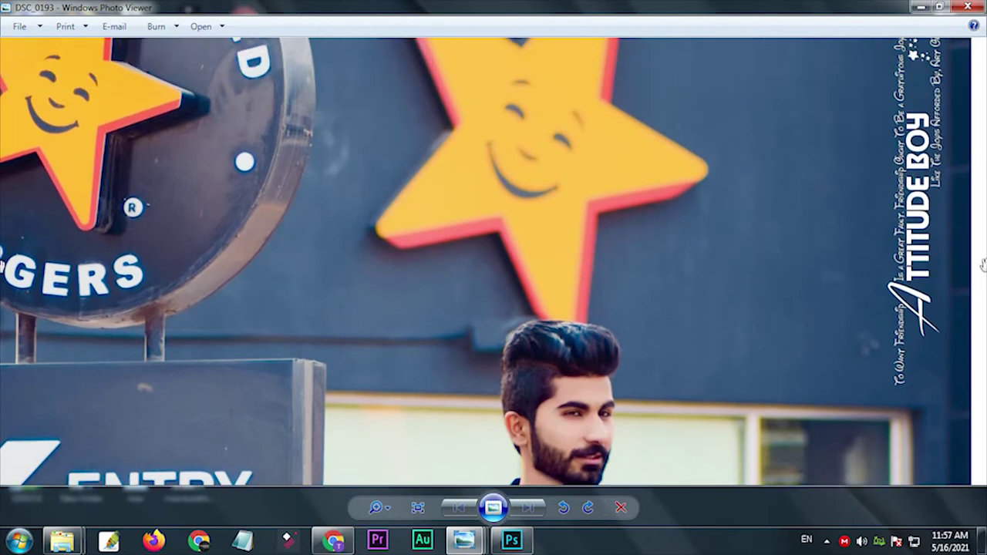
scroll(779, 213, "down", 4)
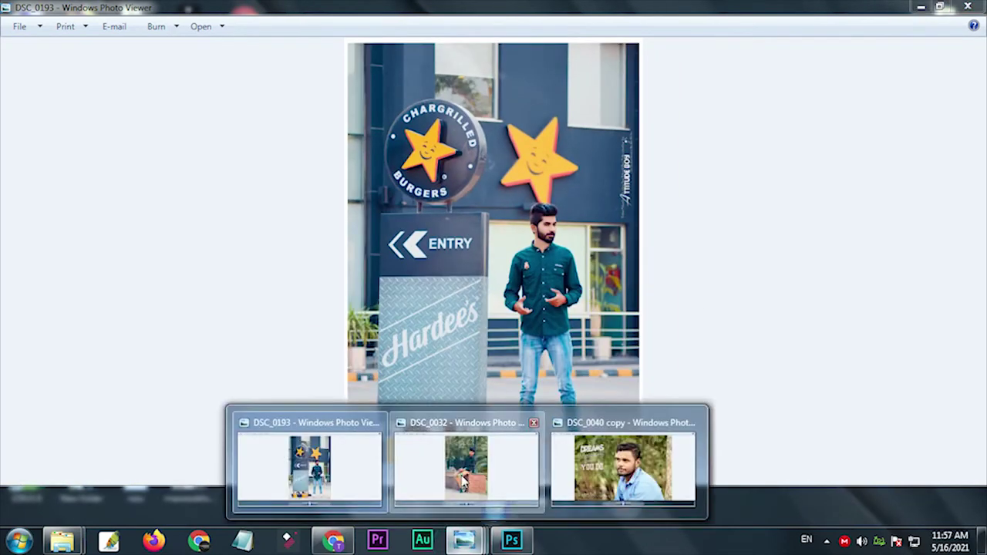
Step: Compare the DSC_0032 and DSC_0040 copy photos, then bring DSC_0193 back to the front
left_click(465, 478)
scroll(392, 92, "up", 3)
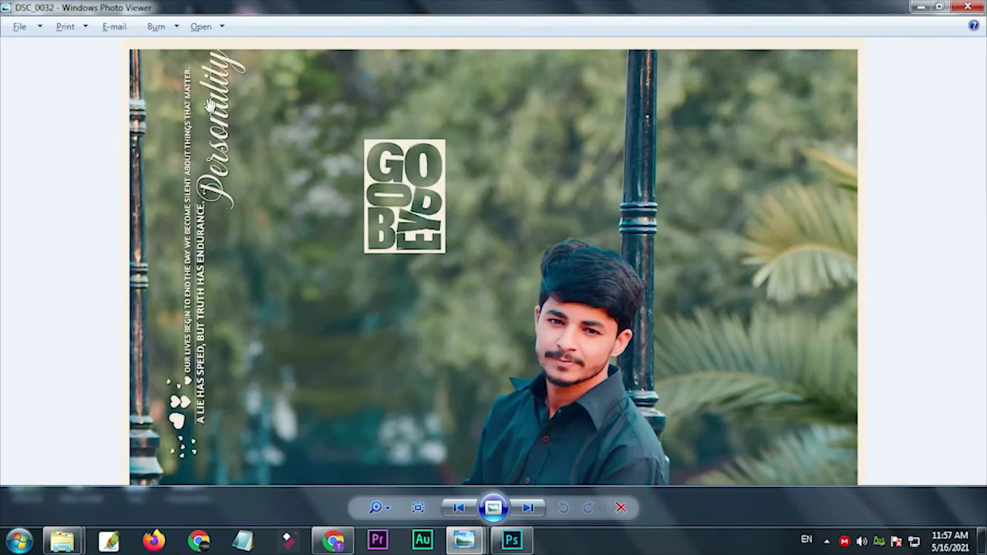
scroll(367, 245, "down", 3)
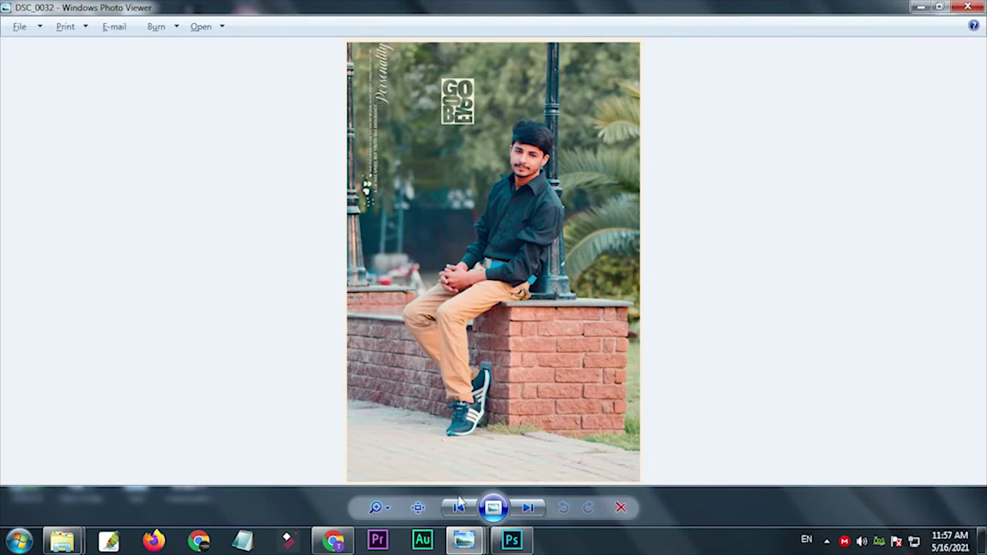
left_click(645, 447)
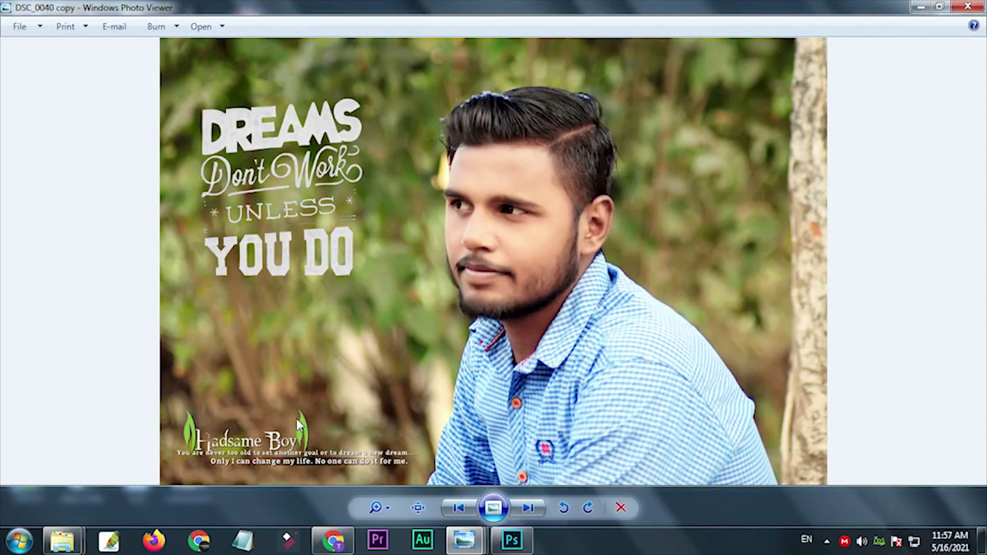
scroll(235, 477, "up", 2)
scroll(237, 481, "down", 2)
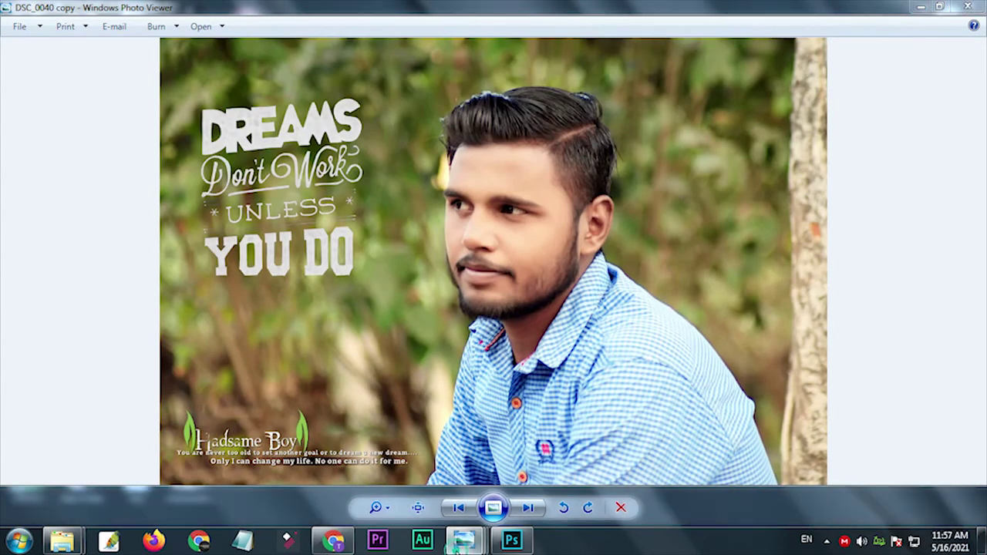
left_click(459, 462)
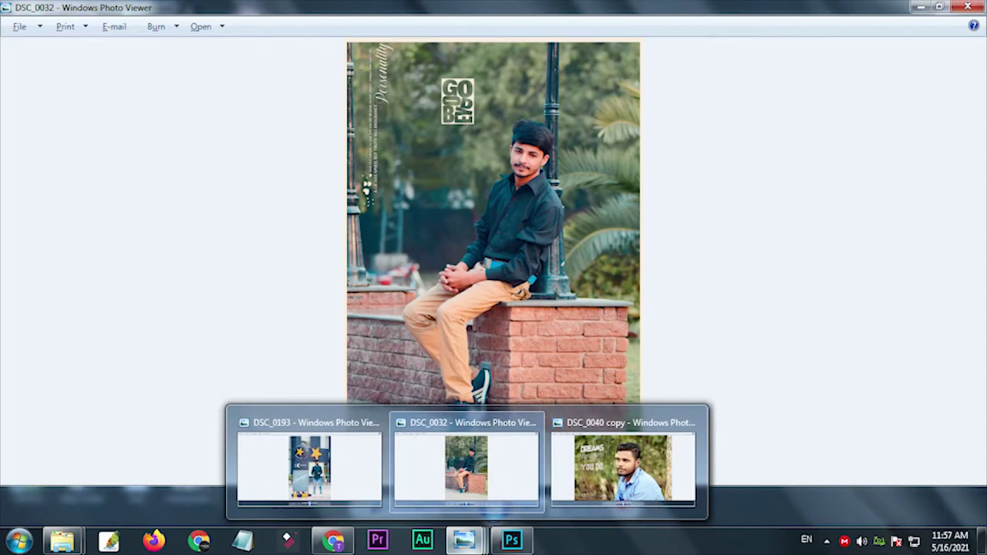
left_click(357, 482)
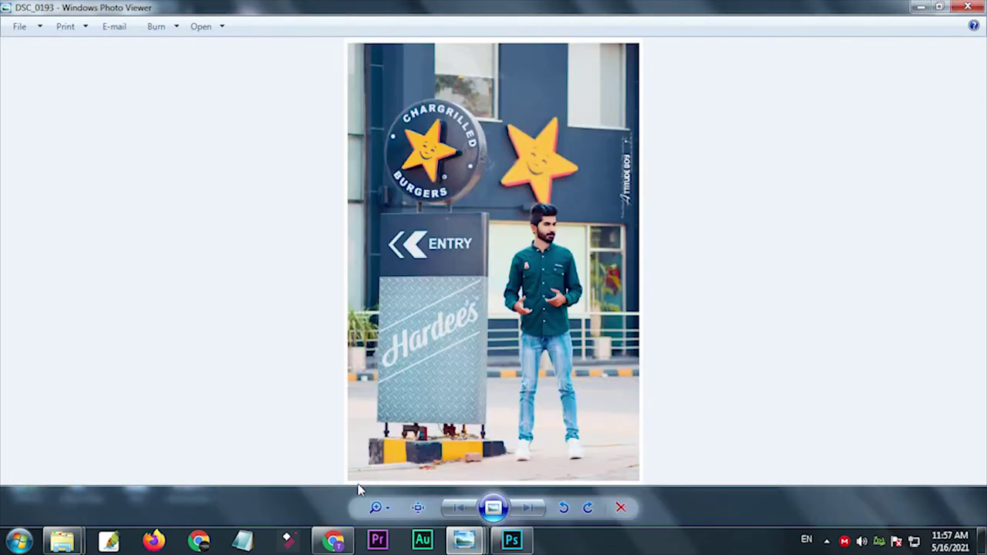
Step: Minimise all three photo windows and refresh the desktop, then restore Photoshop zoomed in
left_click(918, 7)
left_click(916, 9)
left_click(916, 9)
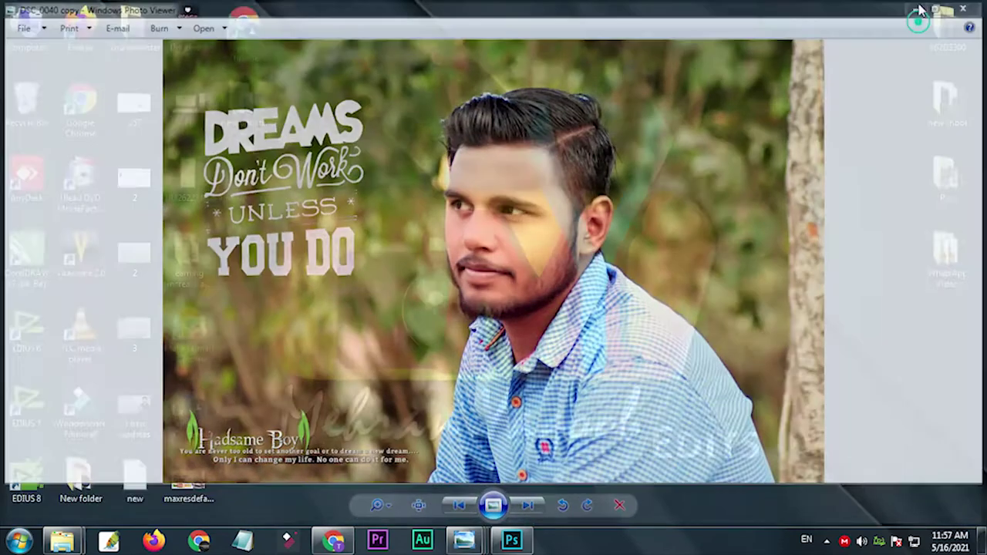
right_click(445, 98)
left_click(493, 160)
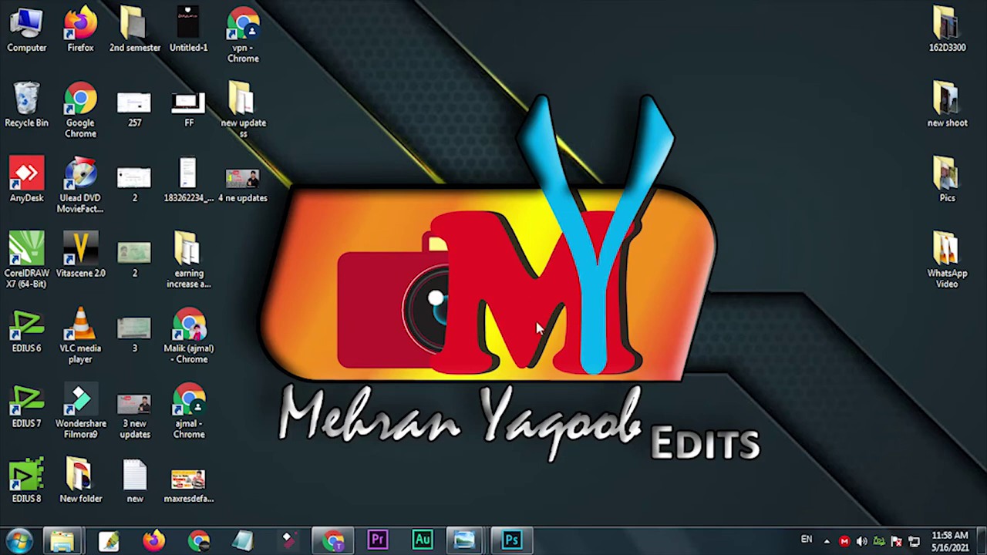
left_click(513, 540)
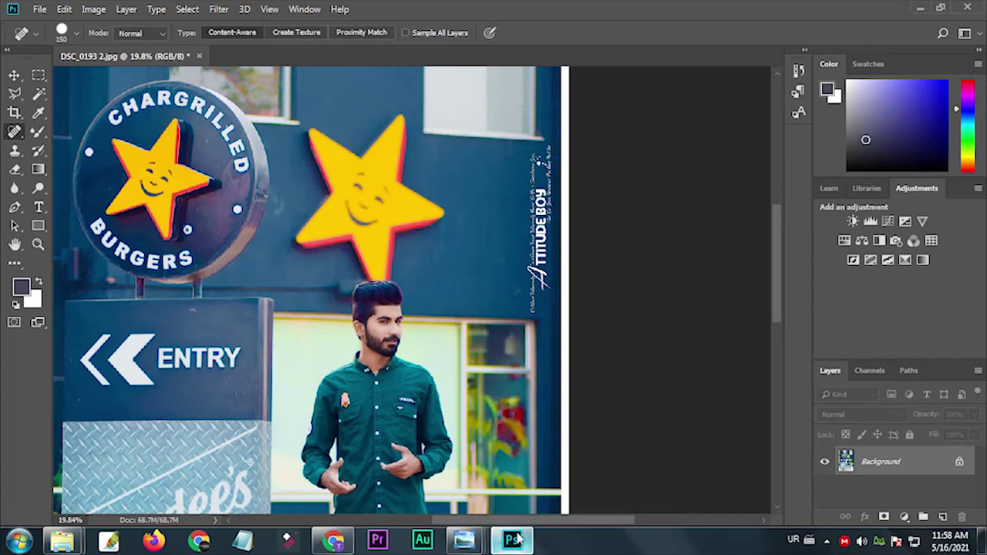
scroll(528, 238, "up", 3)
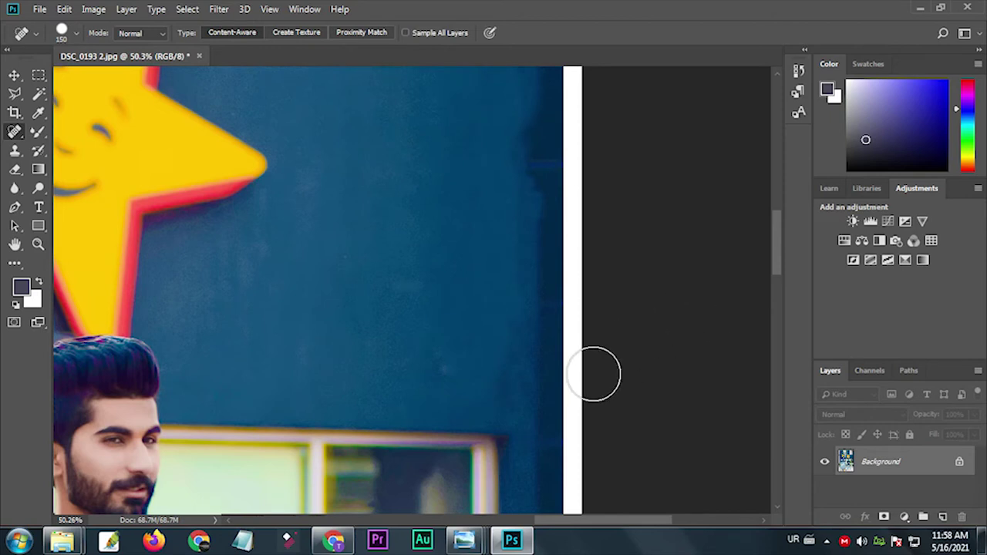
Step: Open the 650+ Text Pack 2021 folder, peek into 137 Text, and go back
mouse_move(62, 541)
left_click(91, 485)
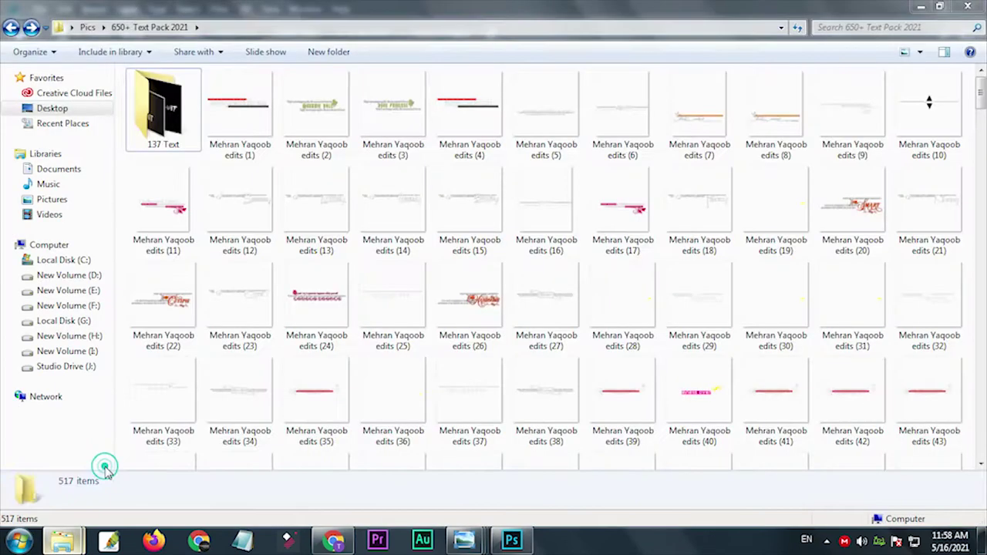
left_click(398, 289)
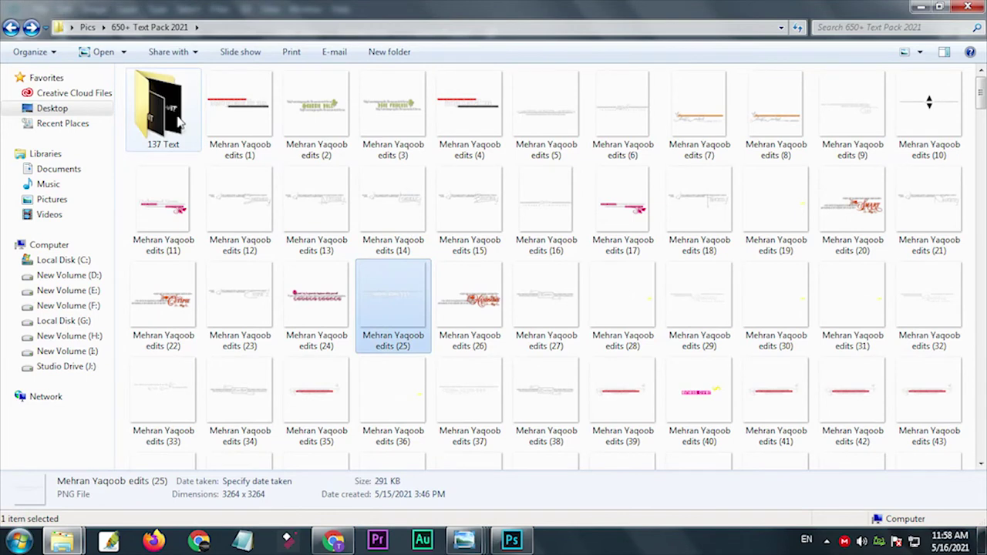
double_click(181, 122)
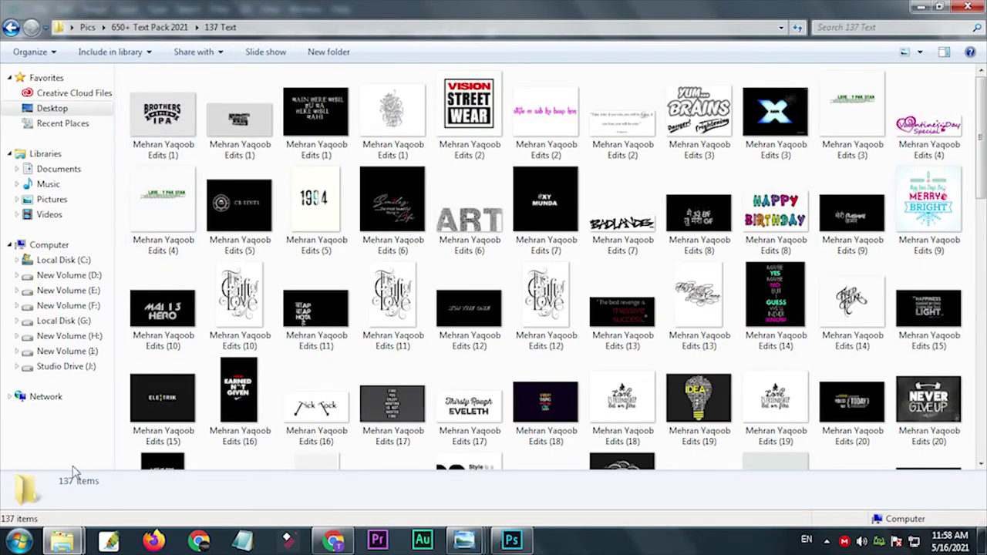
key("BackSpace")
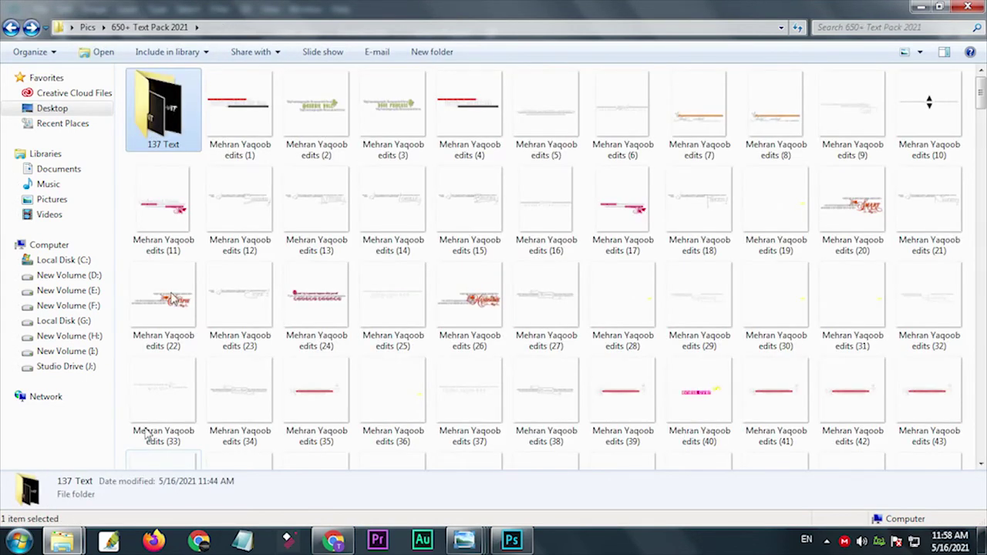
Step: Preview text images from number 355 onward to find HANDSOME BOY, then close the viewer
left_click(257, 407)
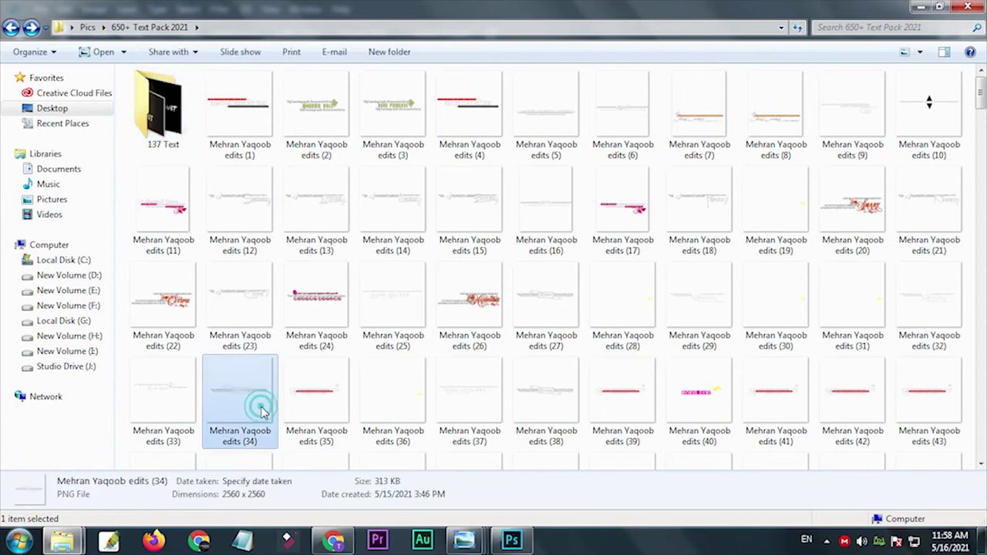
scroll(262, 413, "down", 9)
scroll(262, 413, "down", 5)
scroll(263, 413, "down", 5)
scroll(263, 413, "down", 5)
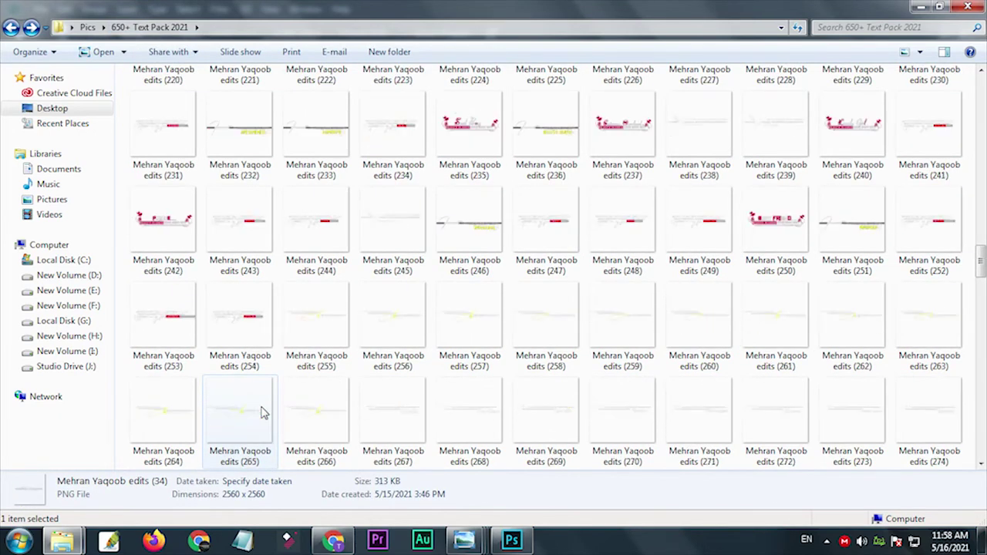
scroll(262, 413, "down", 5)
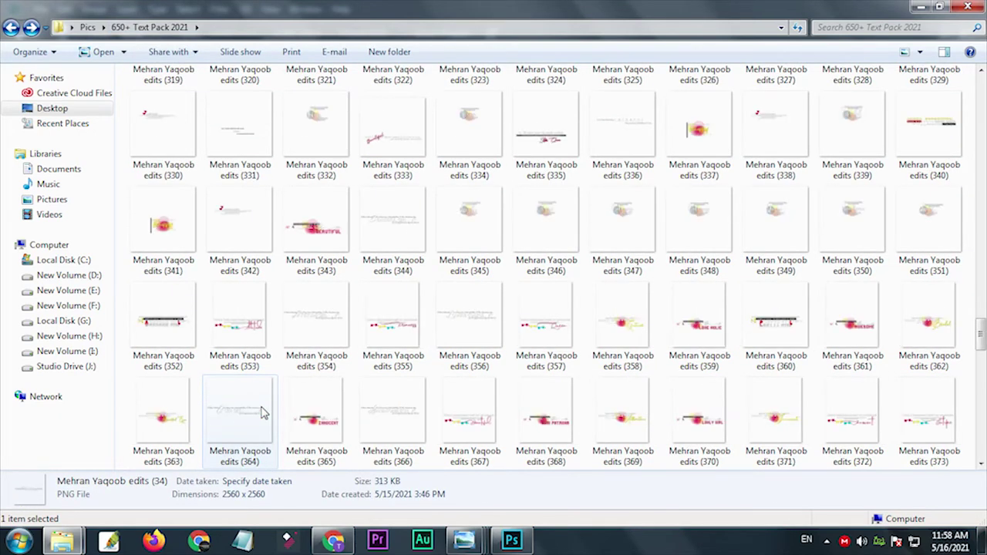
double_click(378, 314)
key("Right")
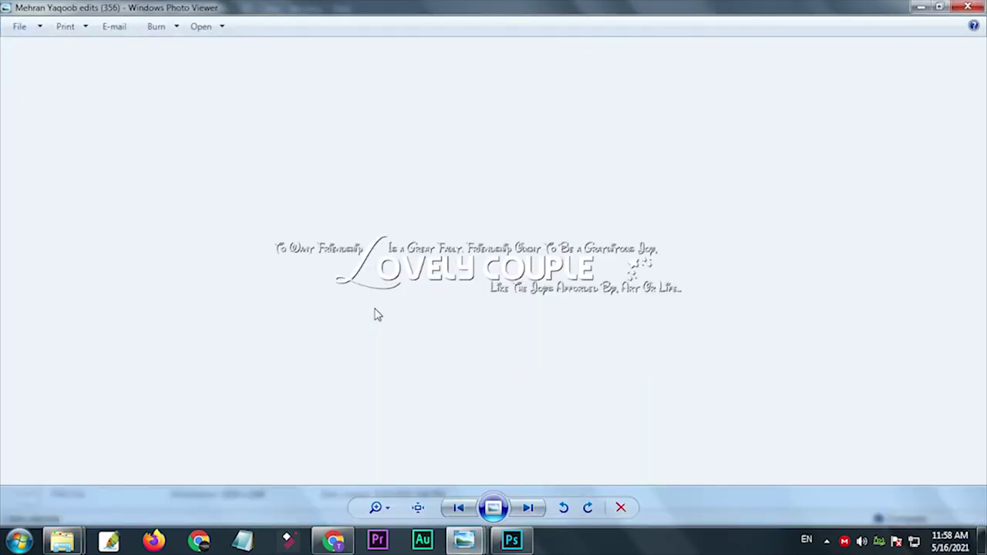
key("Right")
key("Right")
key("Right")
key("Right")
key("Right")
key("Right")
key("Right")
key("Right")
key("Right")
key("Right")
key("Right")
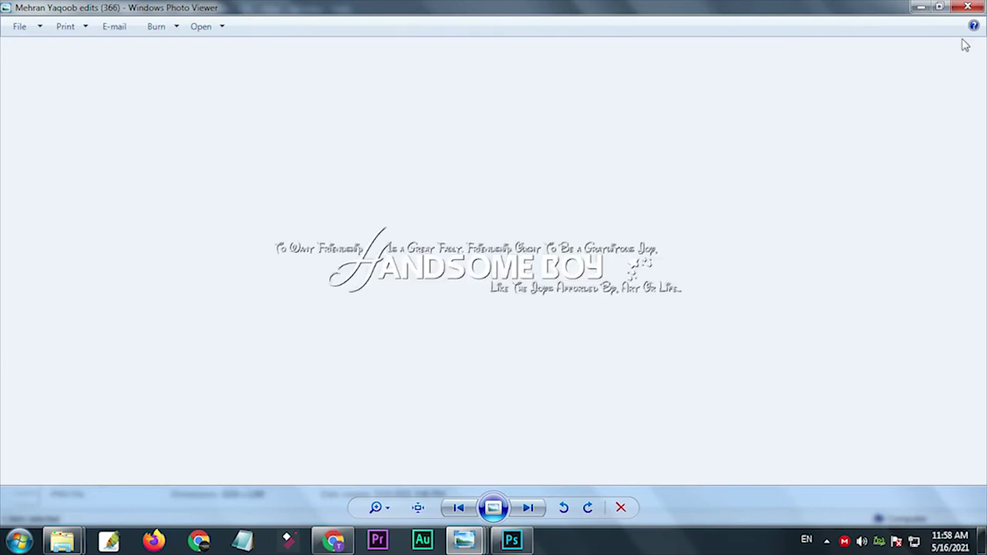
left_click(967, 7)
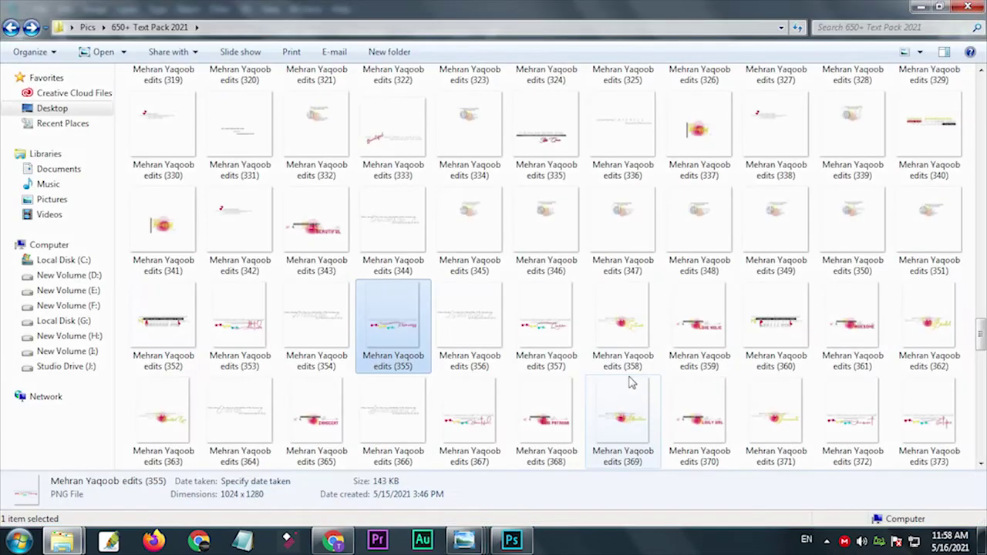
Step: Drop the HANDSOME BOY PNG onto the street photo and commit the placement
left_click_drag(419, 455, 476, 318)
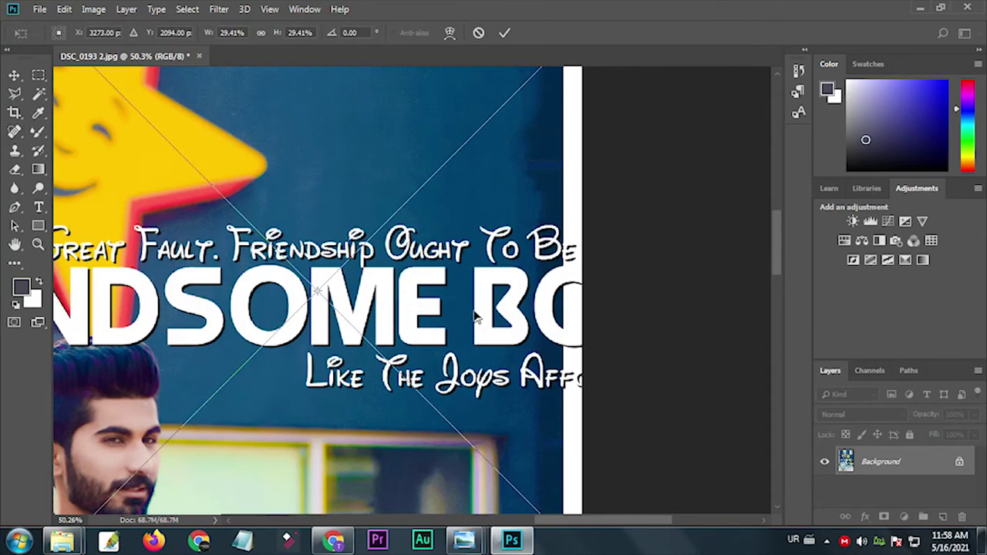
key("Return")
scroll(476, 316, "down", 2)
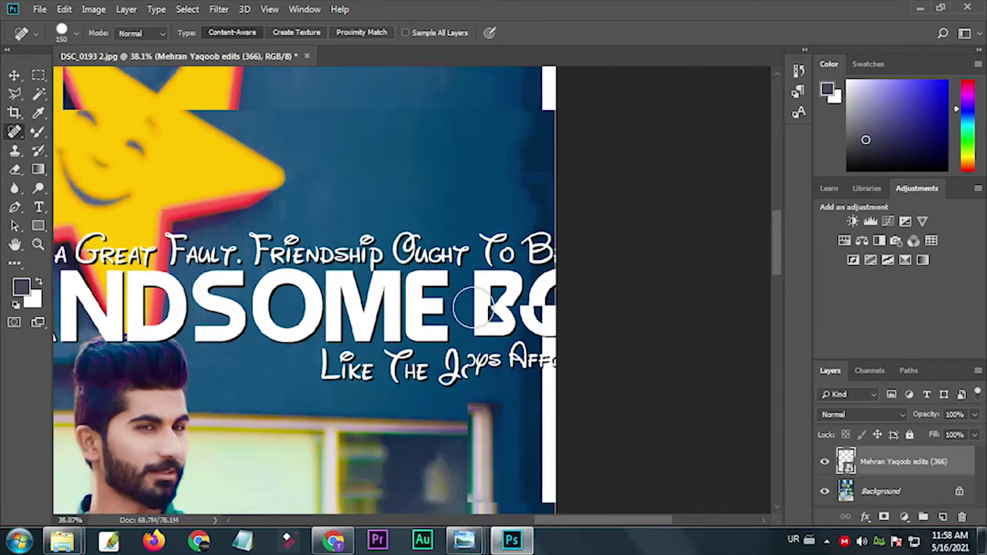
scroll(476, 316, "down", 4)
Step: Rotate the text 90° clockwise, then 180°, so it reads vertically upward
key("ctrl+t")
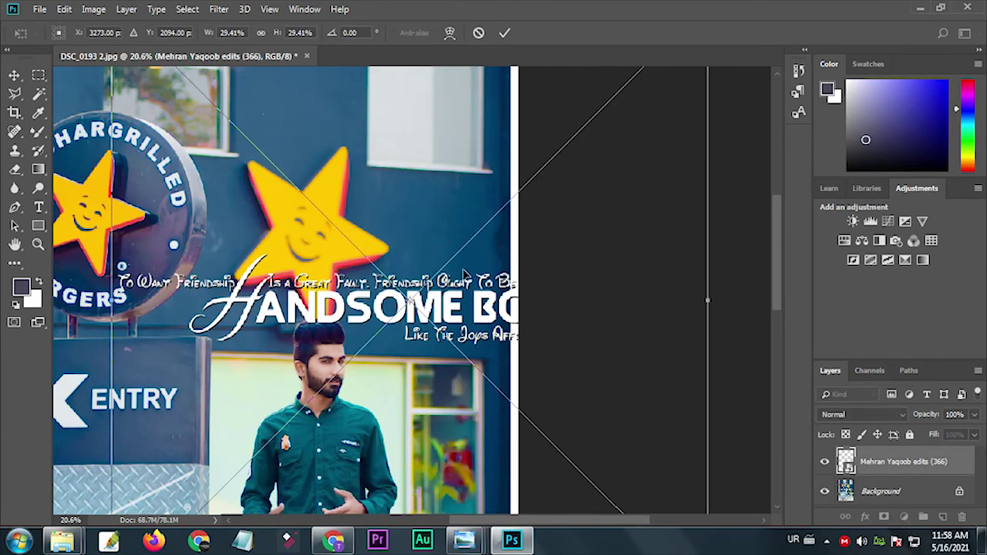
right_click(465, 271)
left_click(506, 405)
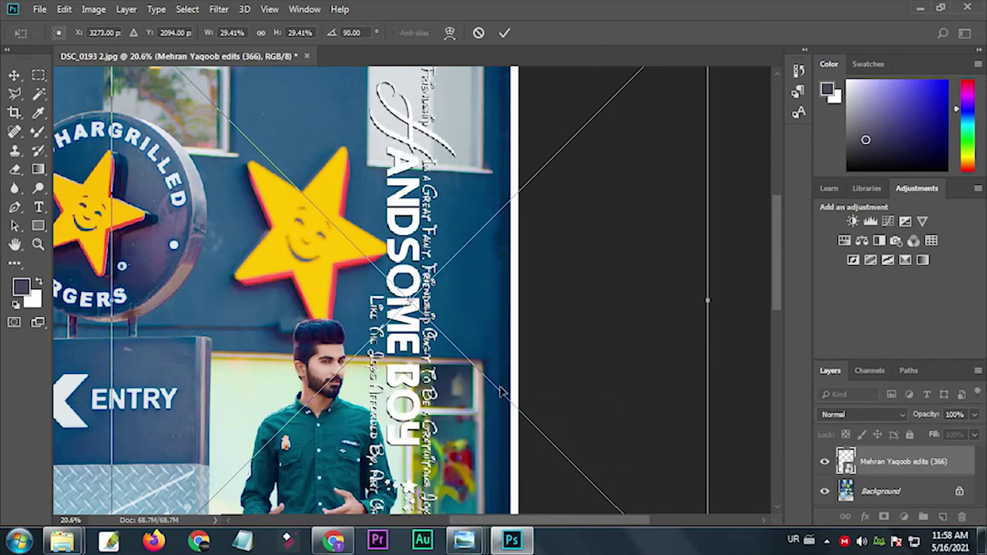
right_click(400, 245)
left_click(443, 365)
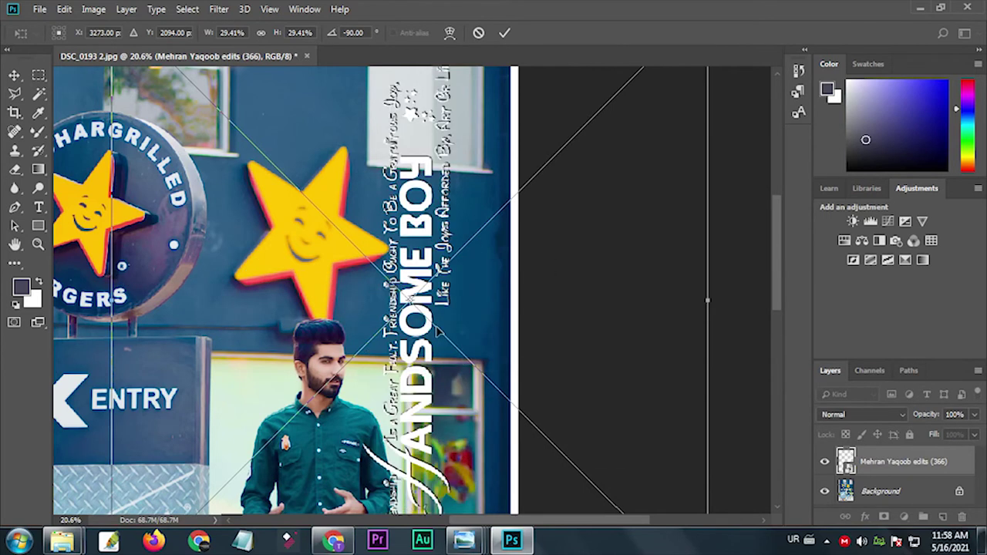
Step: Scale the vertical text down to about 9% and place it along the right edge
scroll(471, 340, "down", 1)
mouse_move(655, 82)
left_mouse_down()
mouse_move(578, 207)
mouse_move(560, 270)
left_mouse_up()
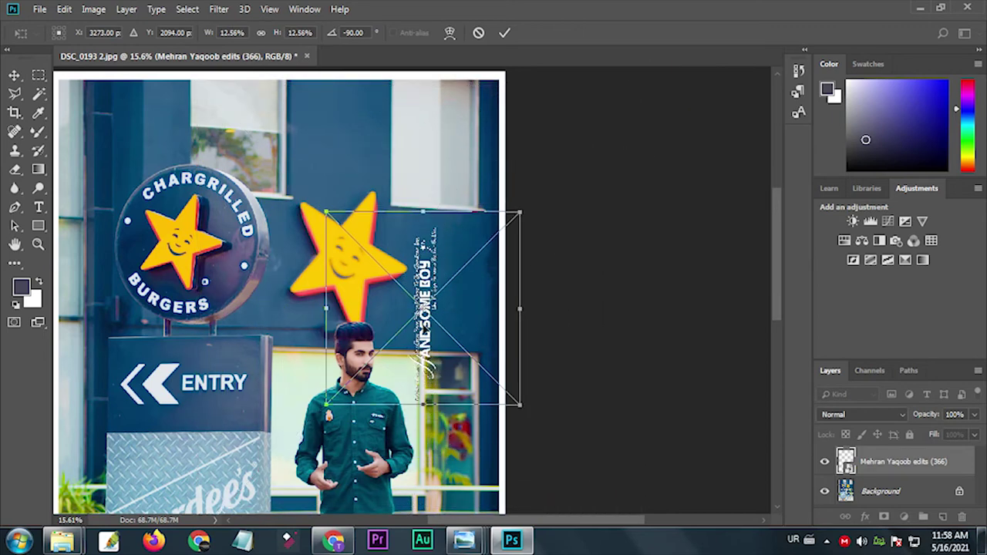
left_click_drag(443, 300, 493, 269)
scroll(493, 270, "up", 1)
left_click_drag(595, 159, 564, 193)
scroll(463, 324, "up", 2)
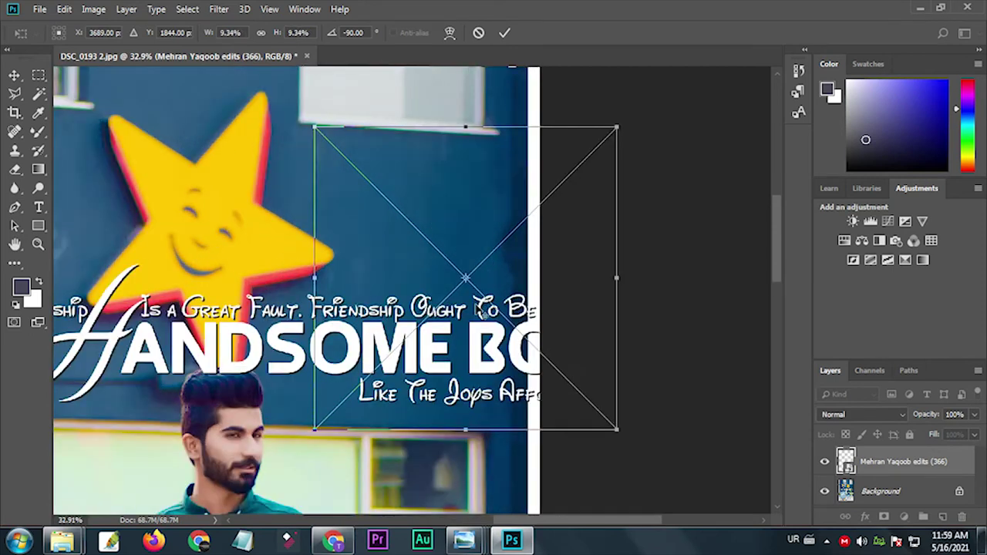
left_click_drag(467, 331, 487, 331)
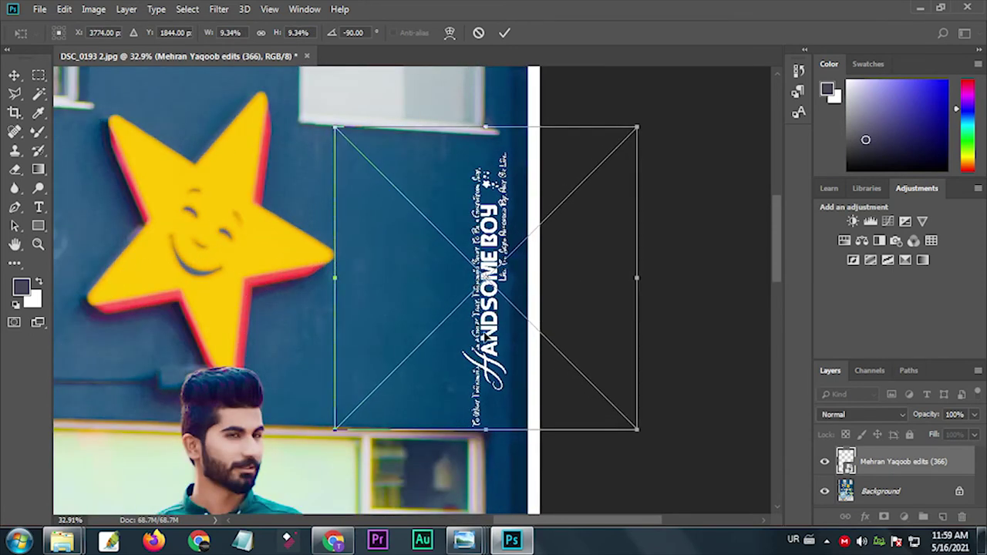
key("Return")
Step: Nudge the vertical HANDSOME BOY text slightly upward with the Move tool
key("j")
scroll(484, 334, "down", 2)
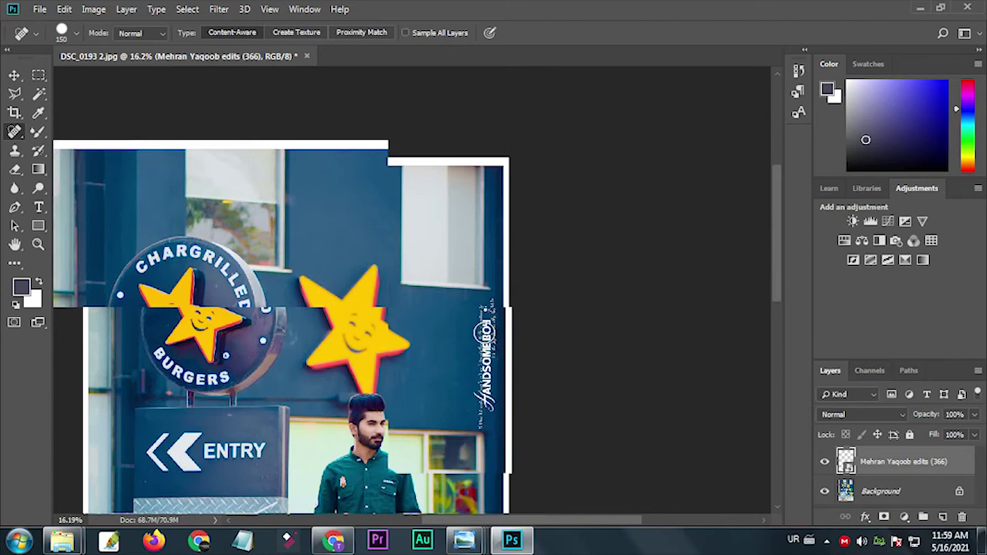
scroll(485, 333, "up", 3)
left_click(14, 75)
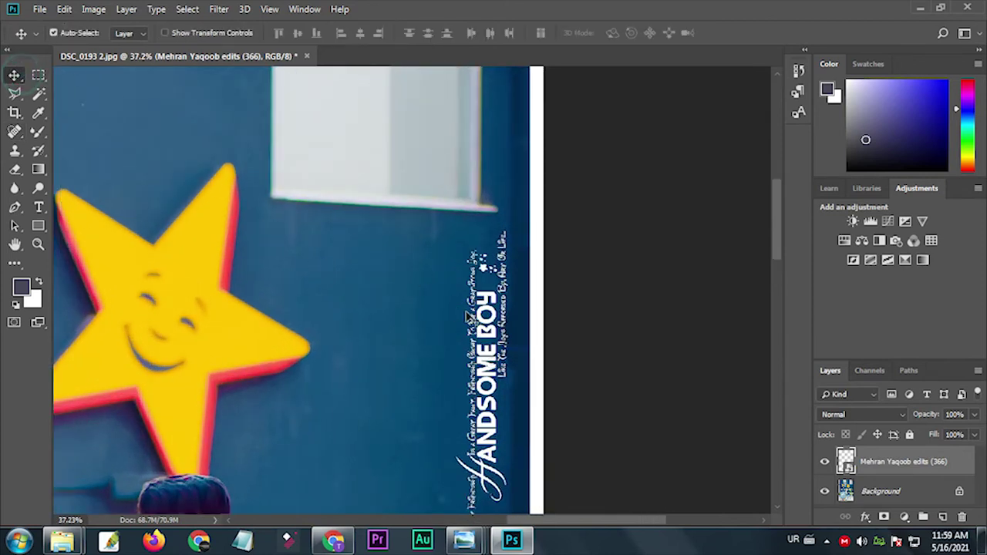
left_click_drag(471, 317, 478, 307)
Step: Switch back to Explorer and open the 137 Text folder
key("alt+Tab")
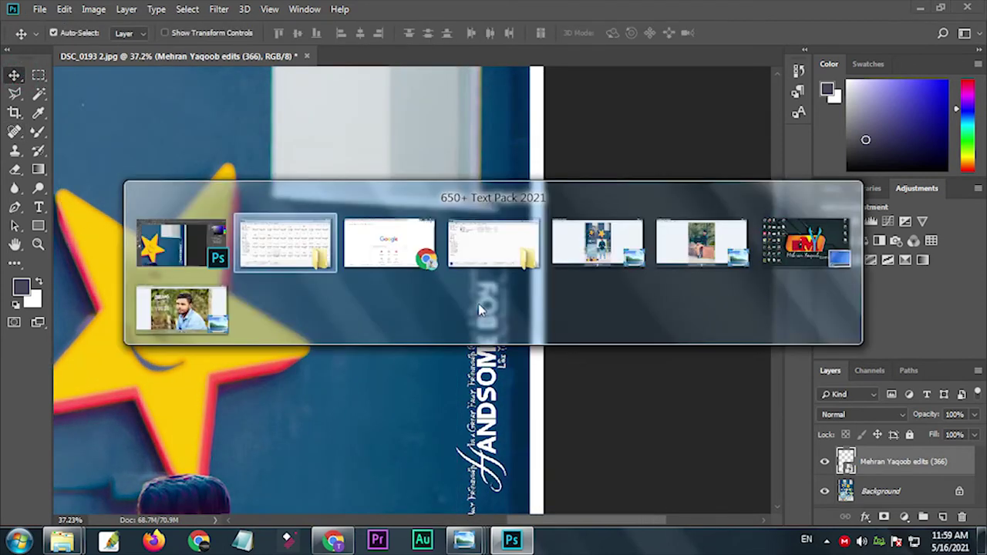
scroll(348, 369, "up", 3)
scroll(348, 371, "up", 5)
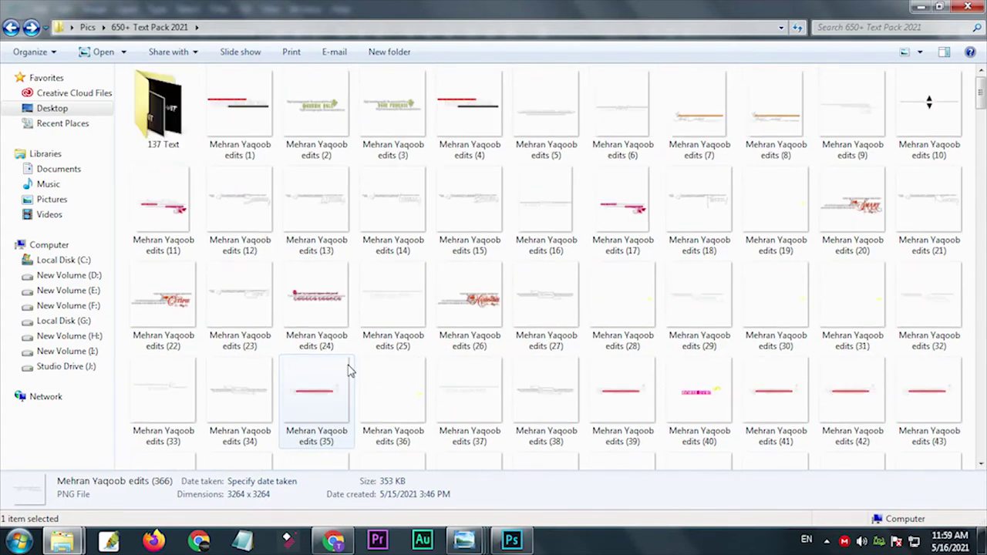
double_click(163, 124)
Step: Browse the quote images from Edits (11) through Gift of Love, ELEKTRIK and Time, then close
double_click(307, 322)
key("Right")
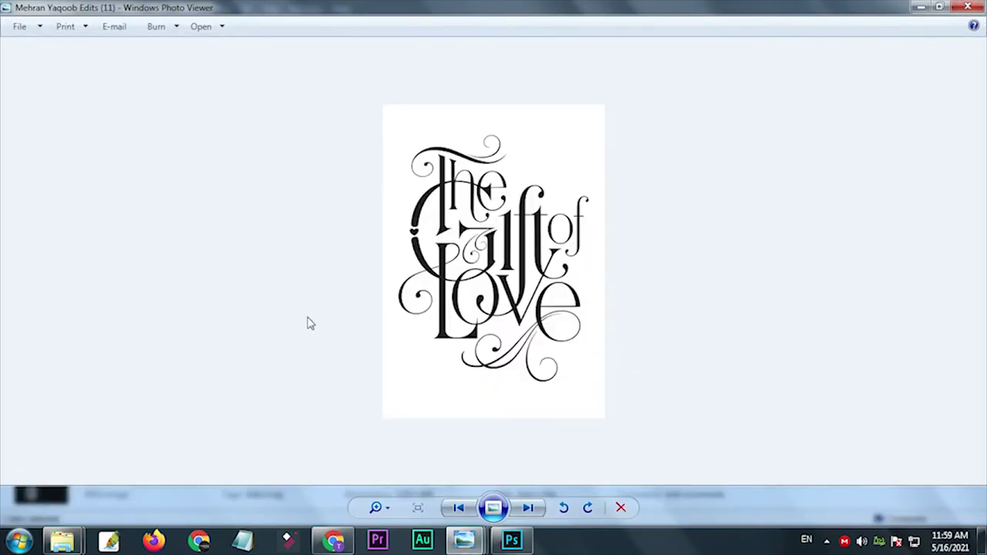
key("Right")
key("Left")
key("Right")
key("Right")
key("Right")
key("Right")
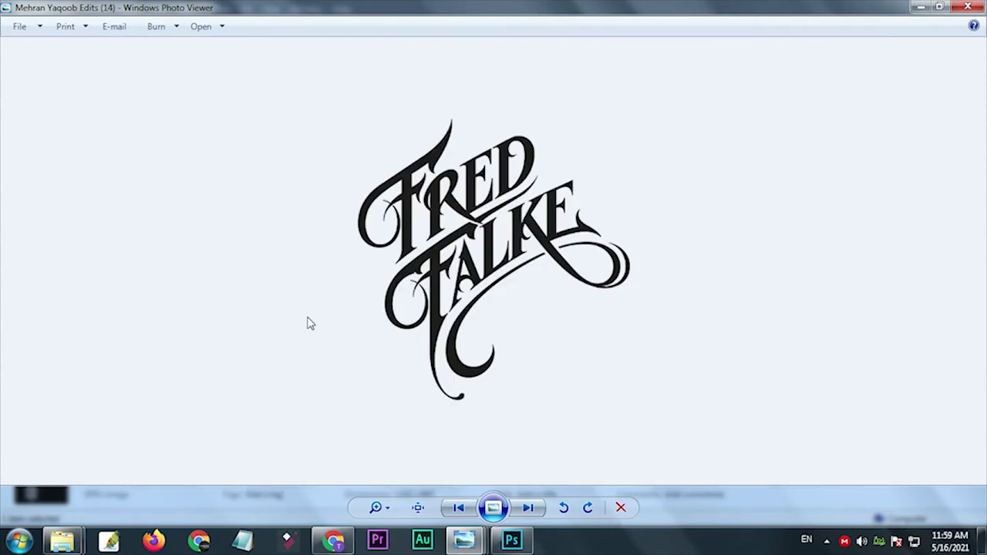
key("Right")
key("Right")
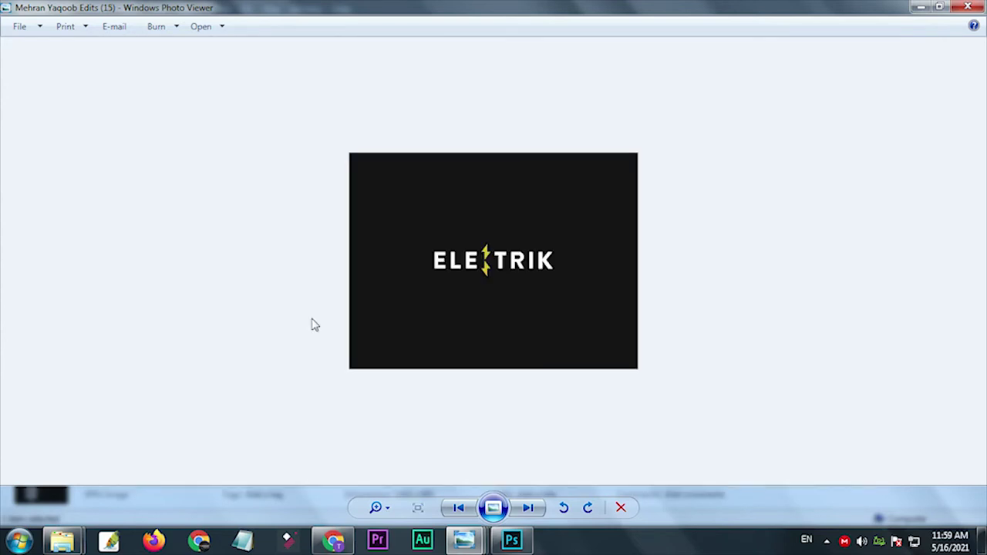
key("Right")
key("Right")
key("Right")
key("Right")
key("Left")
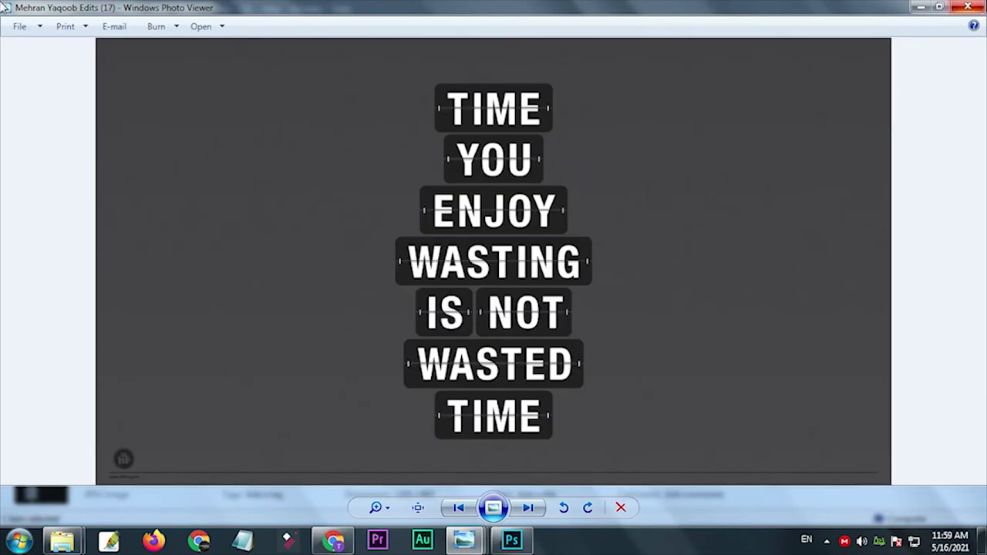
key("Escape")
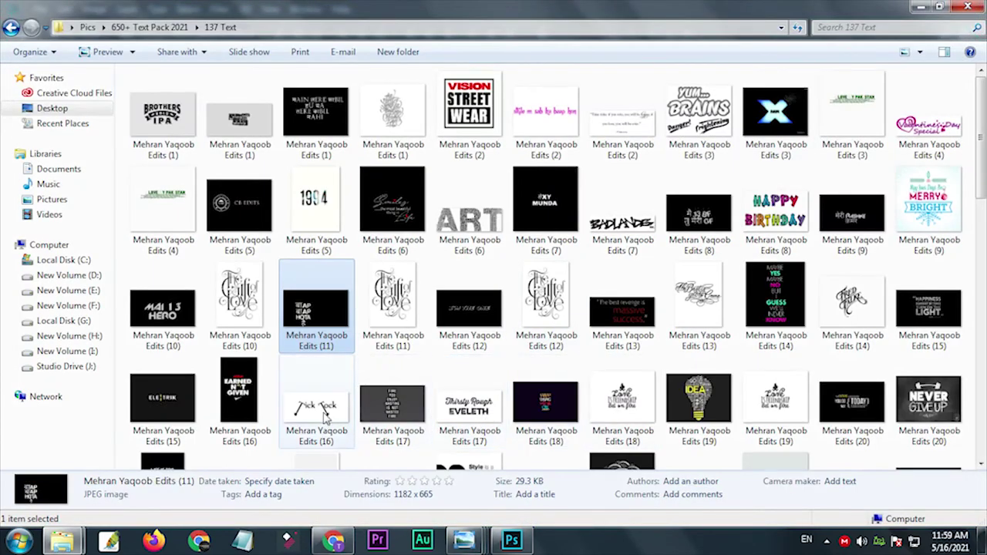
Step: Preview the Earned Not Given image, then the MAI 13 HERO image Edits (10), closing each
left_click(320, 412)
double_click(250, 409)
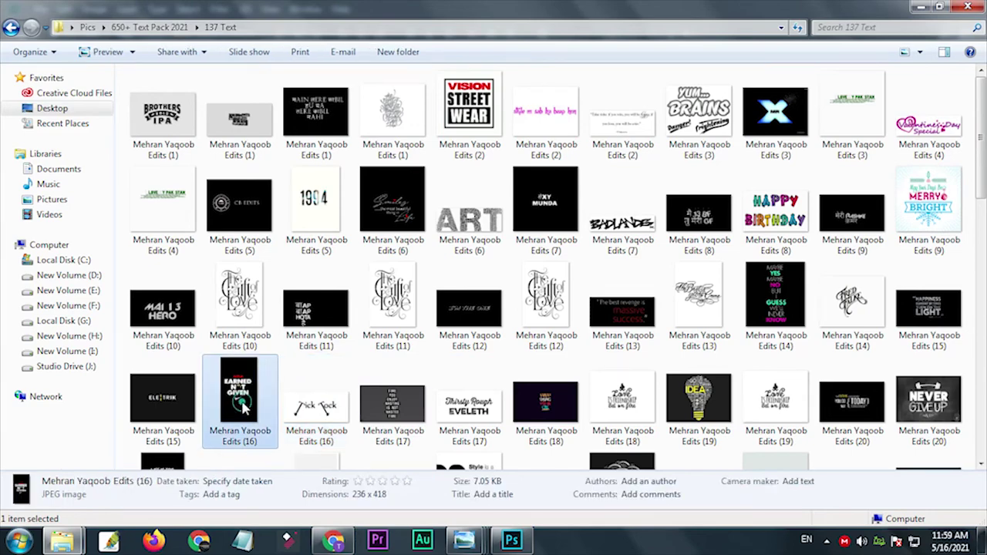
key("Escape")
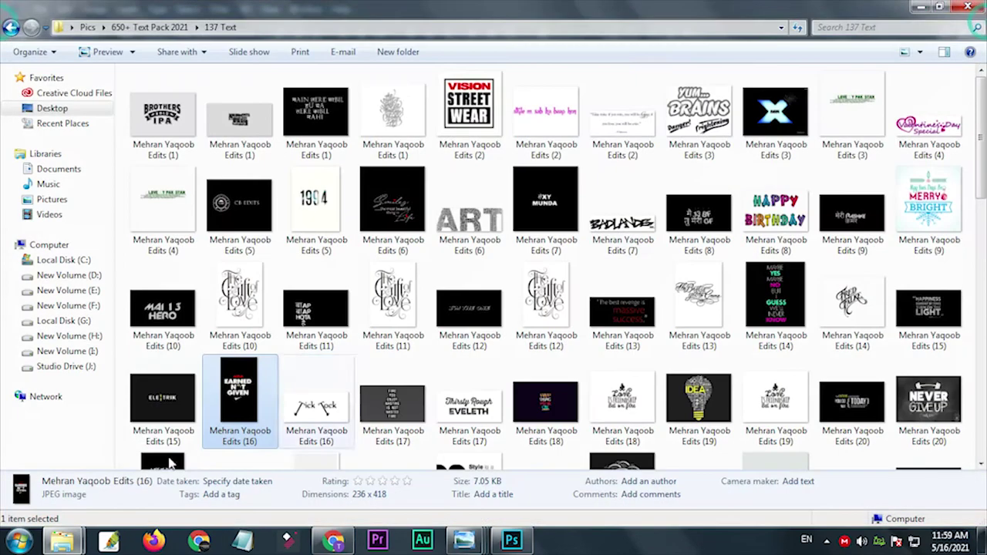
double_click(179, 304)
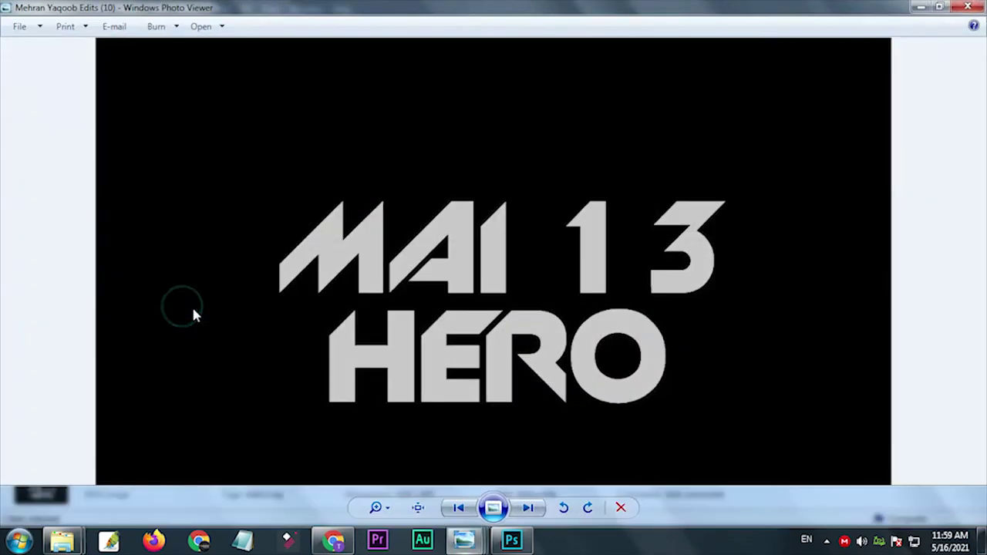
left_click(967, 7)
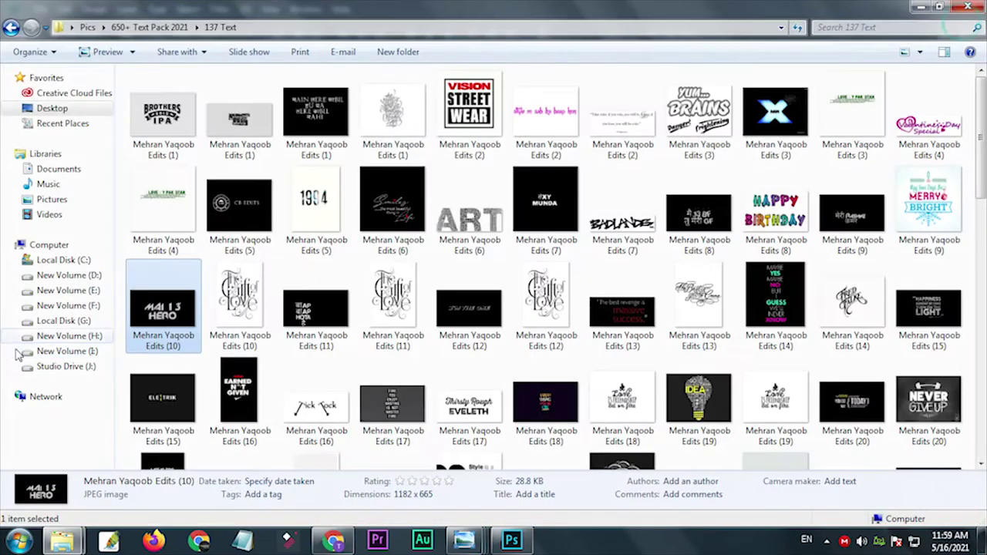
Step: Place the MAI 13 HERO file, scale it to about 22%, and move it high above the star
mouse_move(162, 312)
left_mouse_down()
mouse_move(463, 536)
mouse_move(404, 320)
left_mouse_up()
scroll(403, 324, "down", 5)
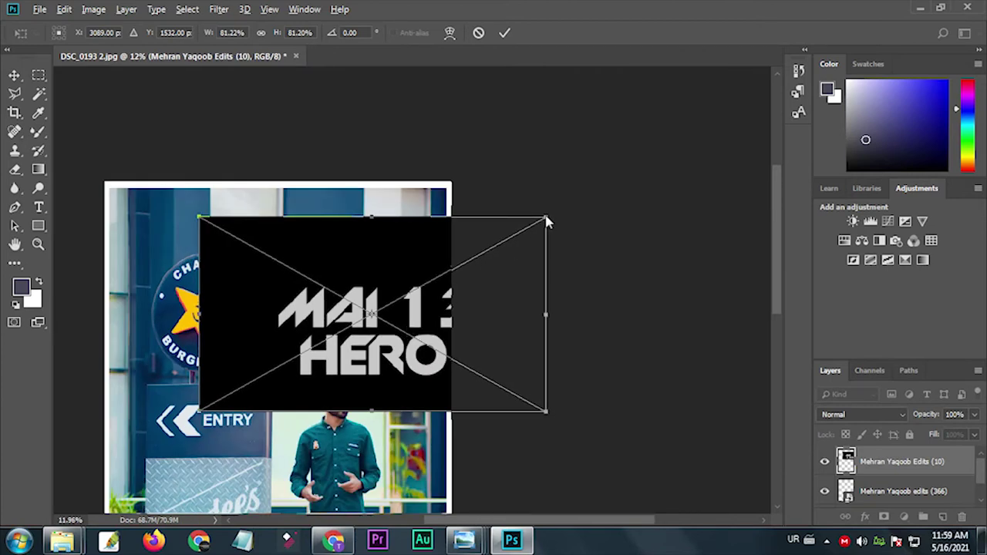
left_click_drag(546, 221, 448, 337)
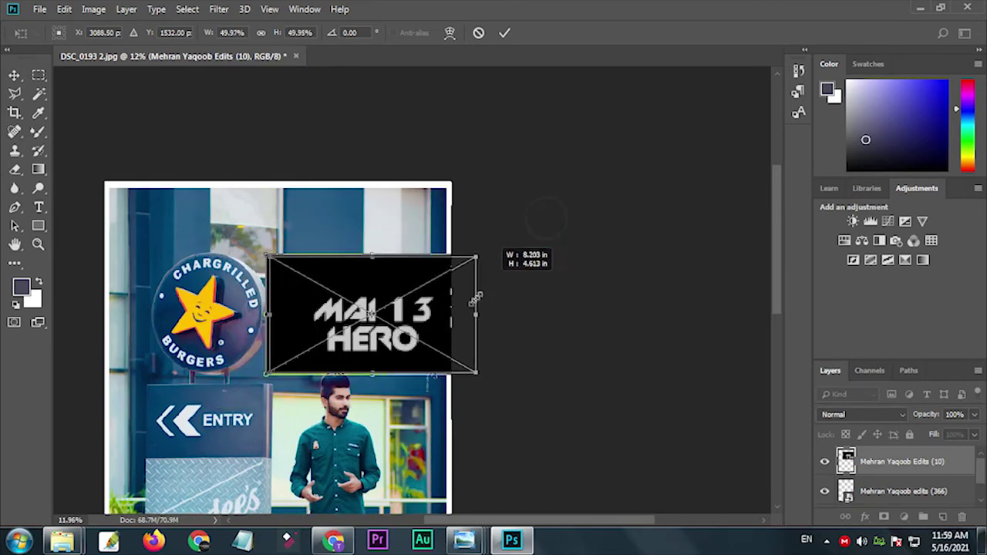
left_click_drag(372, 314, 355, 301)
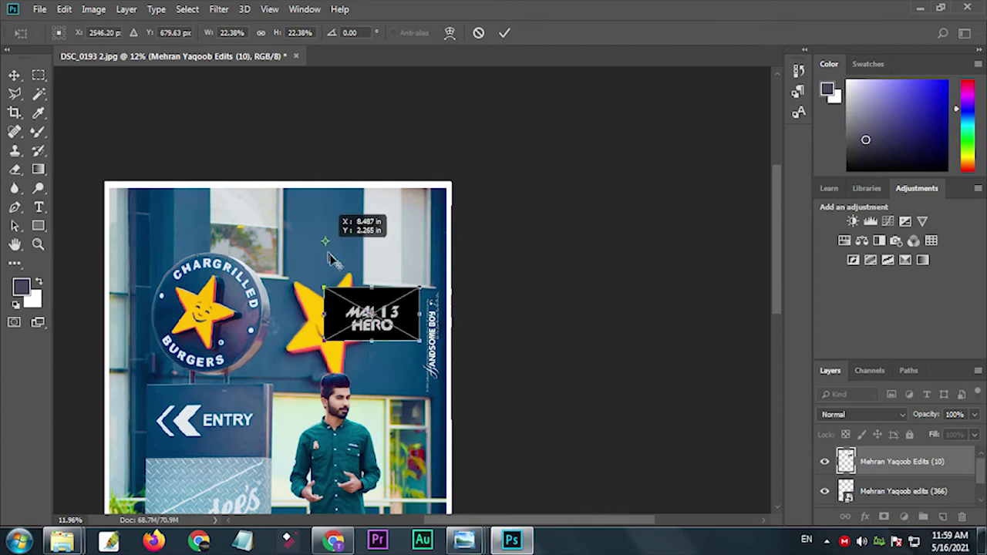
left_click_drag(401, 327, 356, 248)
key("Return")
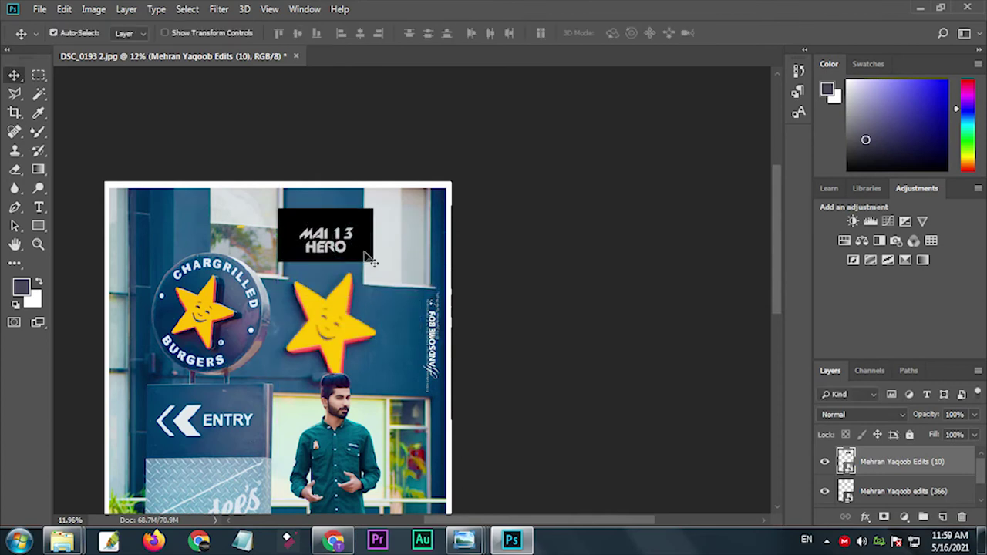
scroll(321, 201, "up", 5)
left_click_drag(363, 209, 354, 170)
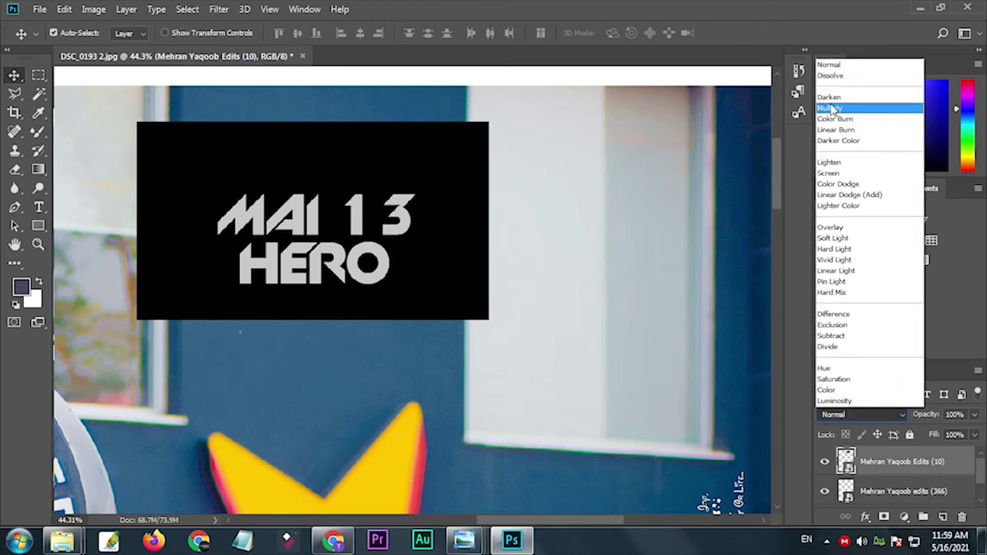
Step: Apply Lighten blending to MAI 13 HERO, nudge it up-left, then try Dissolve
left_click(837, 162)
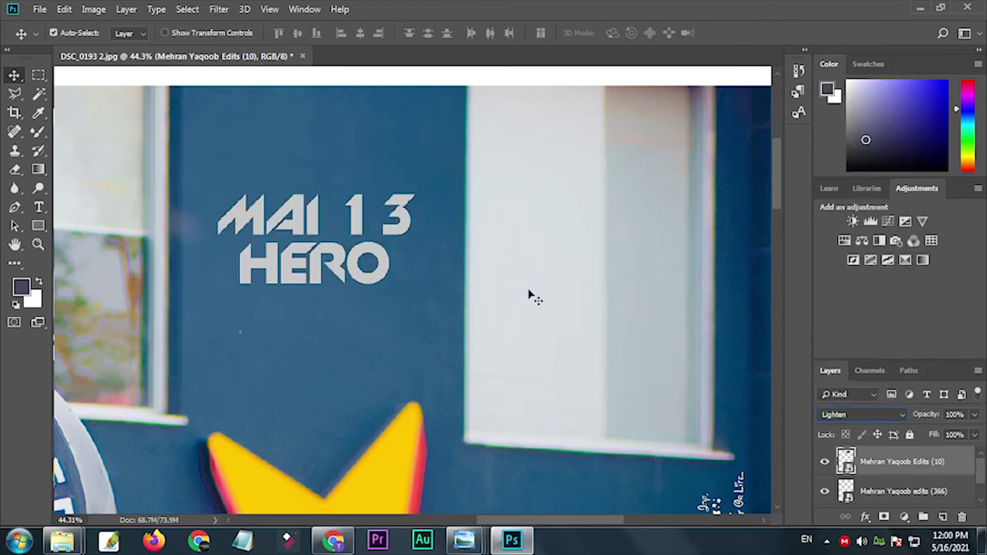
left_click_drag(334, 252, 326, 236)
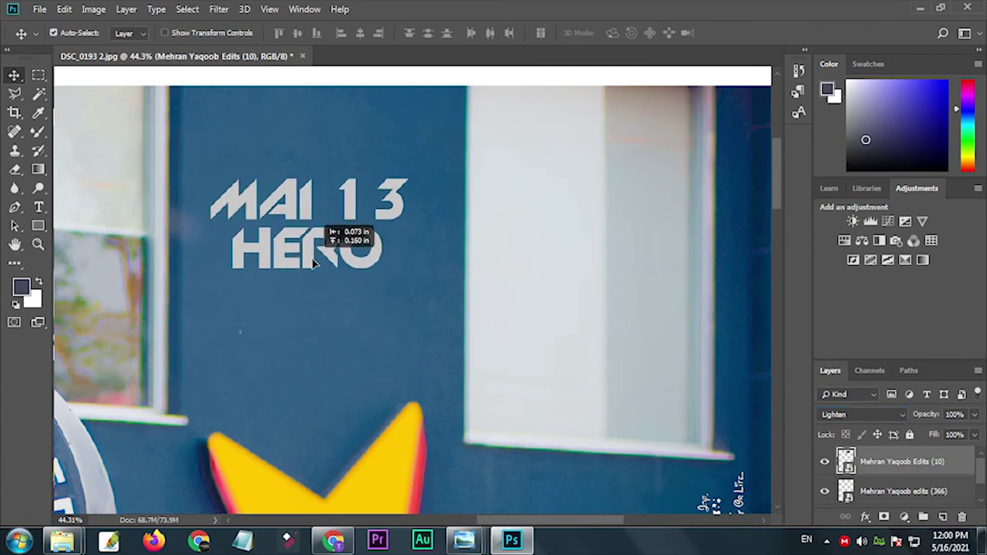
left_click(877, 415)
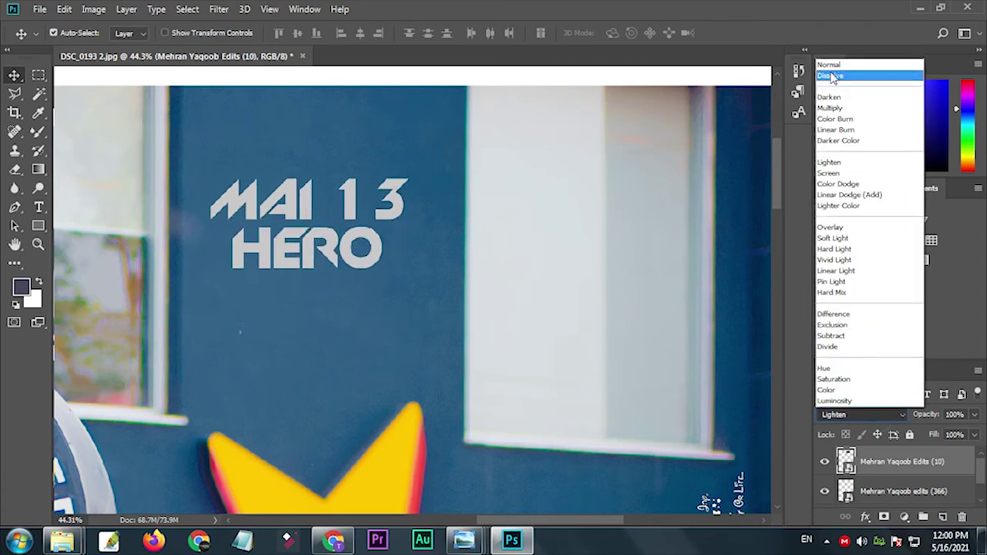
left_click(833, 74)
Step: Cycle through the blend modes to hide the black box, then deselect and fit the photo
scroll(852, 416, "down", 1)
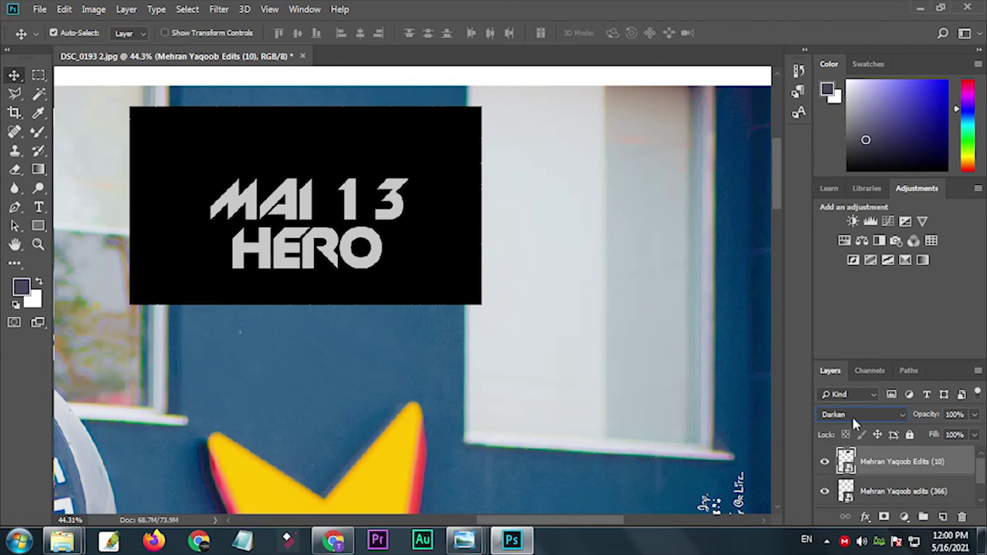
scroll(853, 420, "down", 2)
scroll(854, 420, "down", 1)
scroll(854, 420, "down", 1)
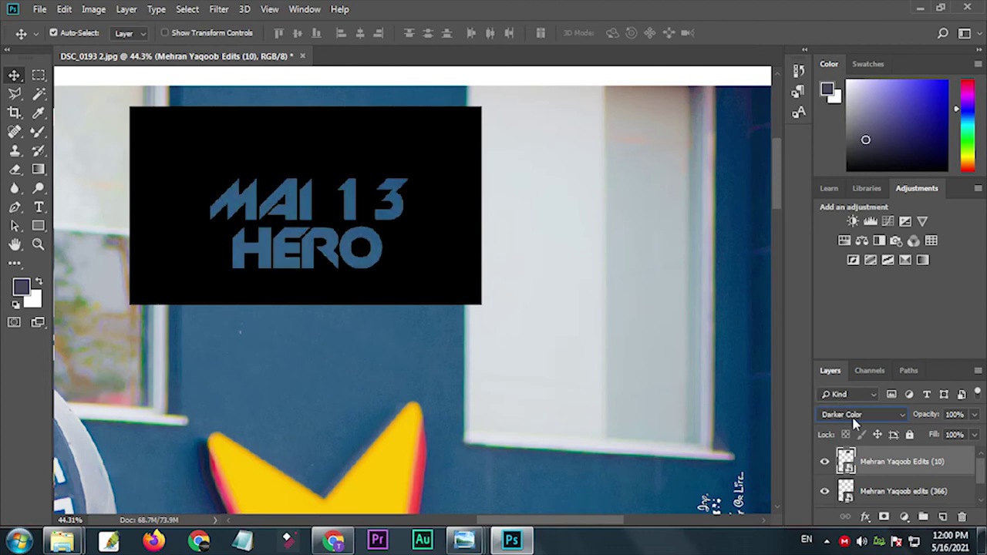
scroll(853, 420, "down", 1)
scroll(853, 420, "down", 1)
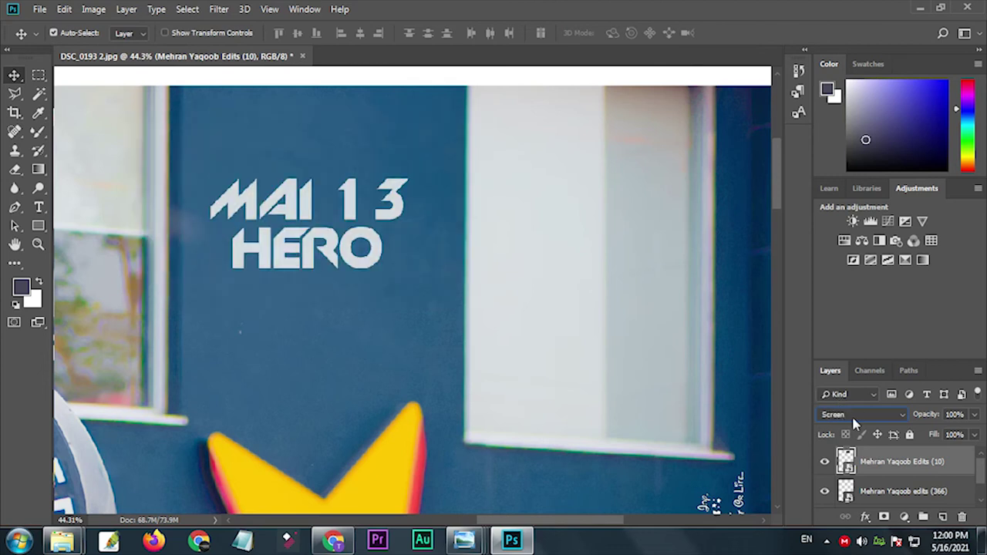
scroll(854, 420, "down", 1)
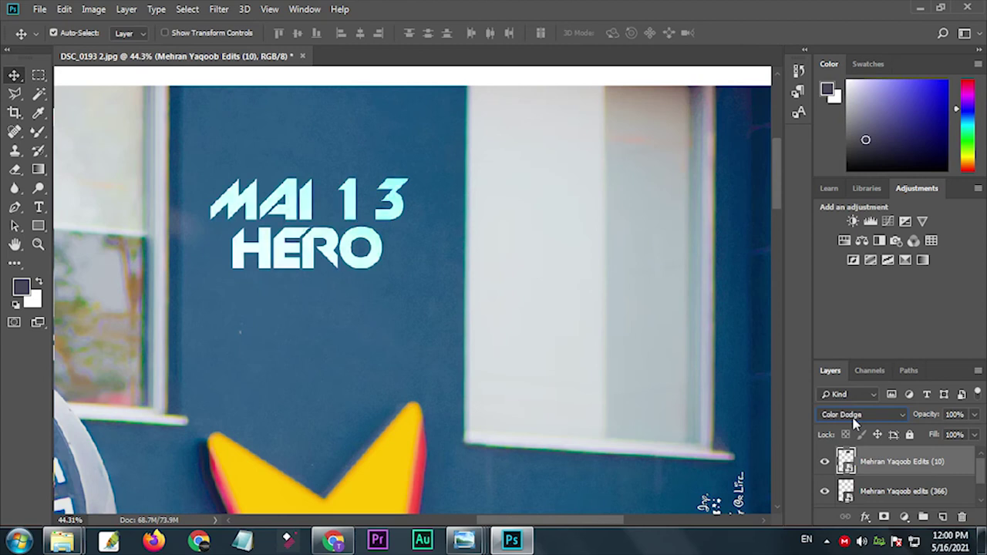
scroll(854, 423, "down", 1)
scroll(854, 422, "down", 1)
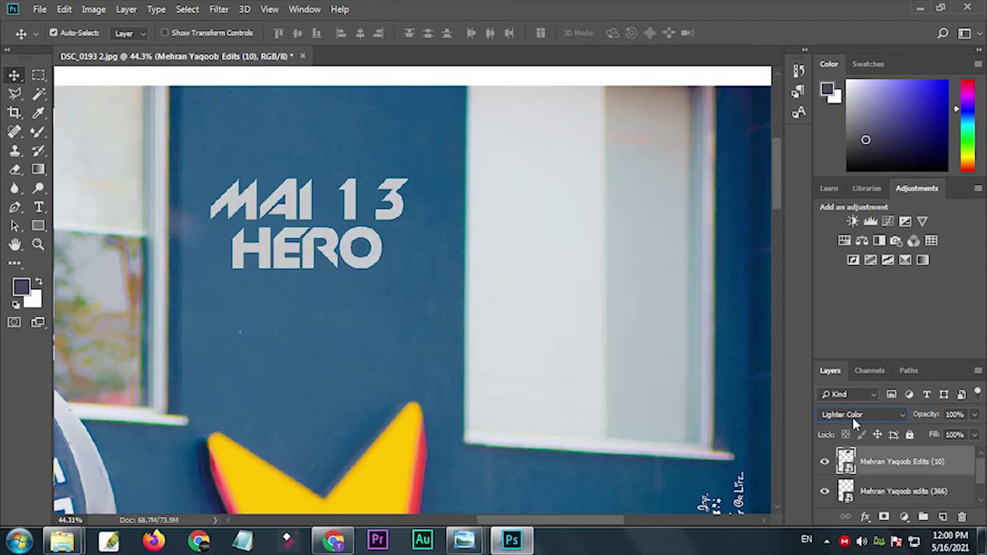
scroll(854, 423, "down", 1)
scroll(854, 422, "up", 1)
scroll(854, 423, "up", 2)
scroll(854, 423, "up", 3)
scroll(854, 422, "up", 2)
scroll(854, 420, "up", 1)
scroll(854, 421, "up", 2)
scroll(854, 422, "up", 1)
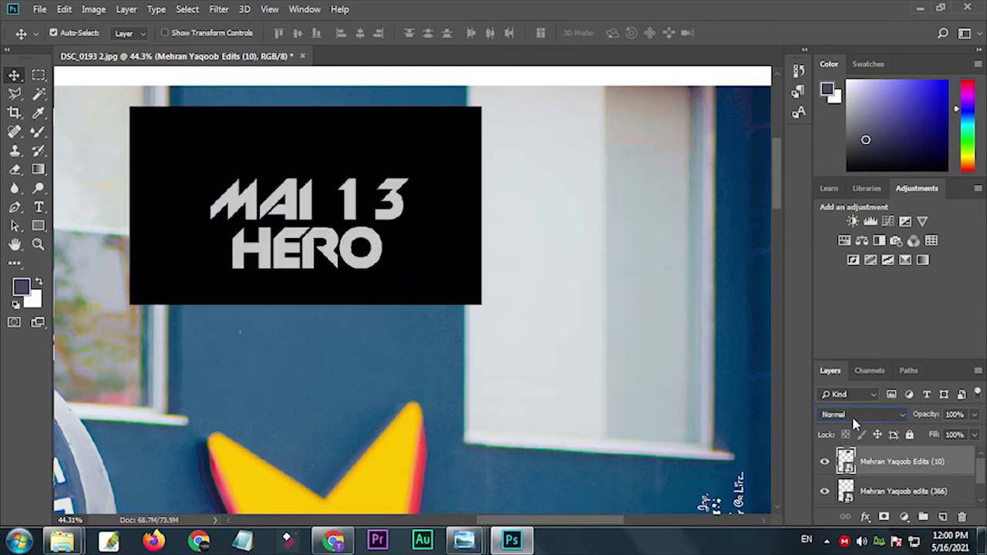
scroll(853, 423, "down", 3)
scroll(854, 423, "down", 2)
scroll(854, 423, "down", 2)
scroll(853, 422, "down", 1)
left_click(498, 337)
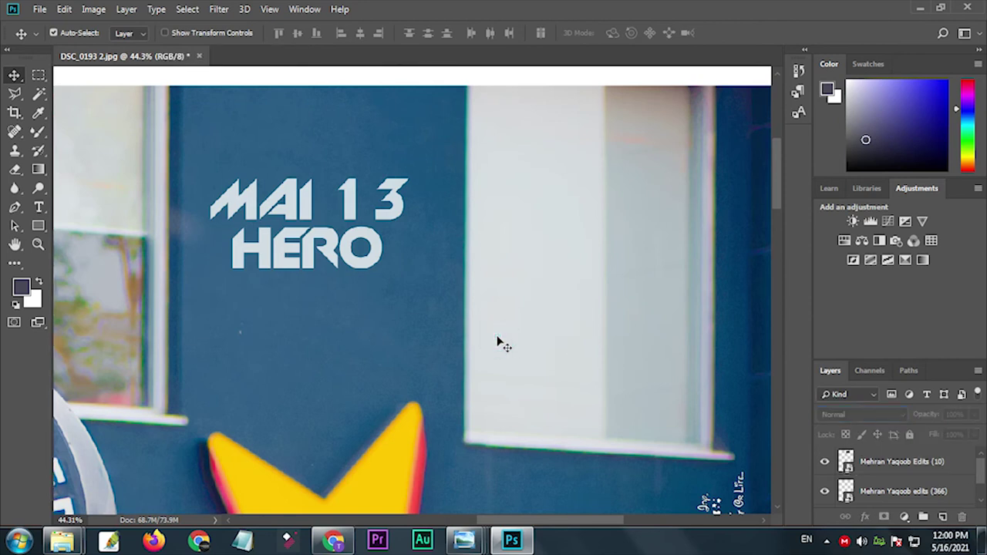
key("ctrl+0")
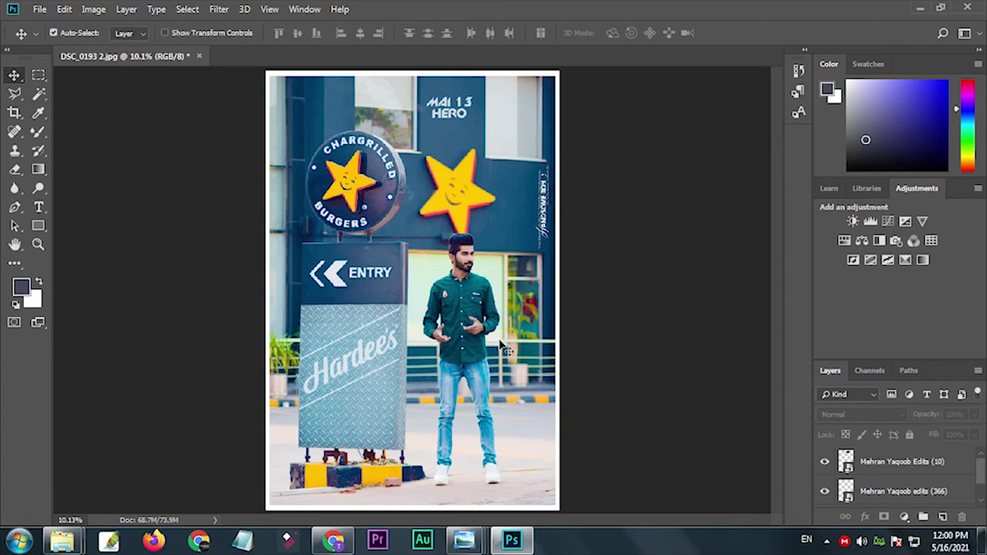
Step: Minimise Photoshop, return Explorer to 650+ Text Pack 2021, and refresh the desktop
left_click(920, 7)
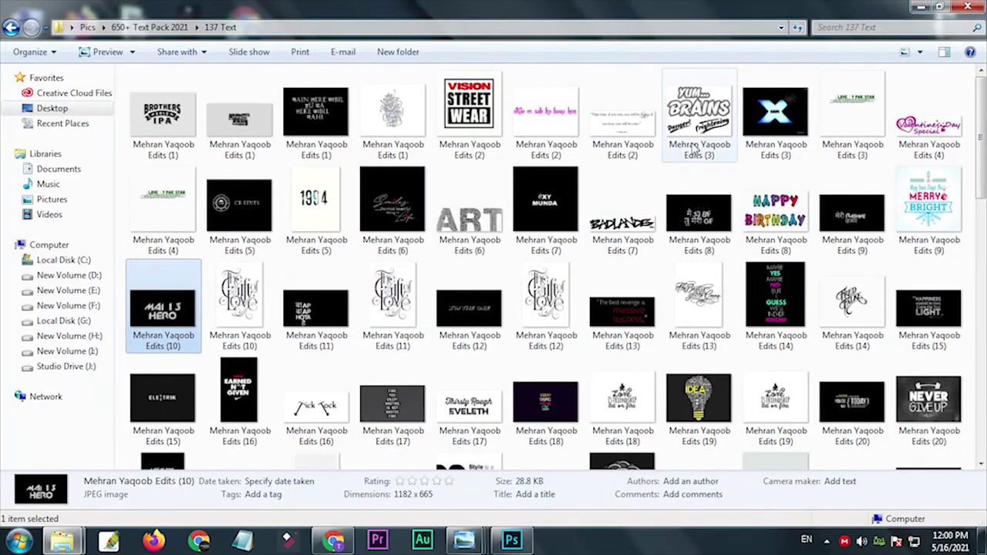
left_click(715, 150)
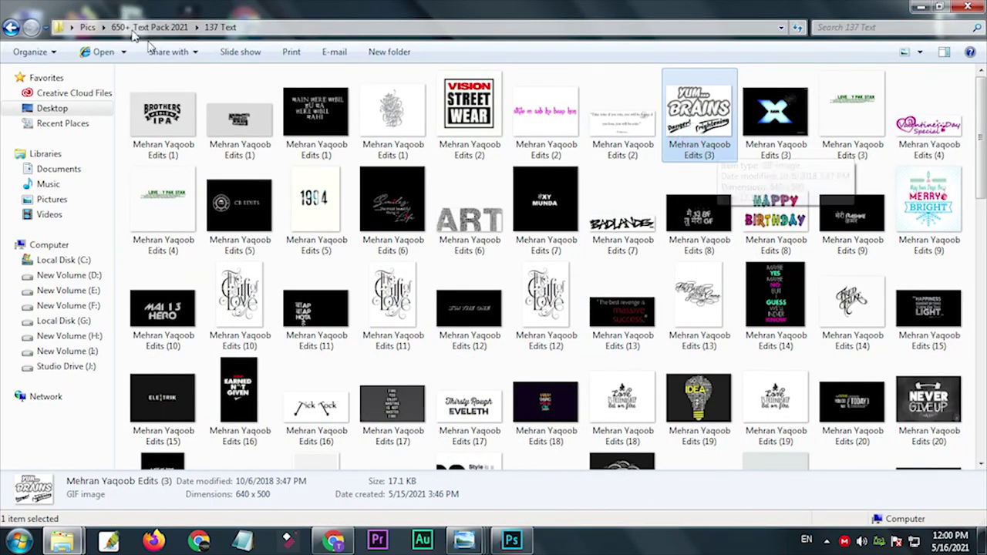
left_click(174, 27)
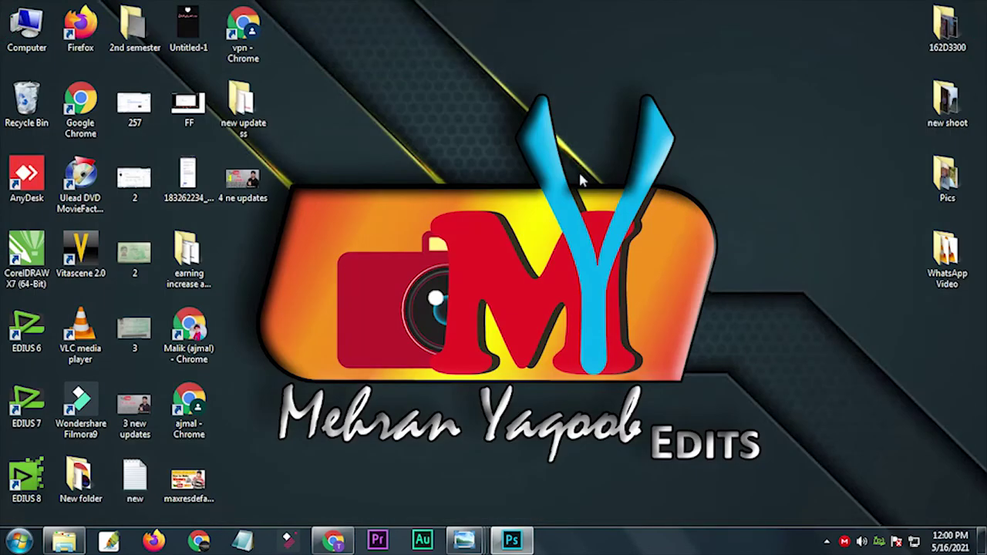
right_click(522, 66)
left_click(595, 133)
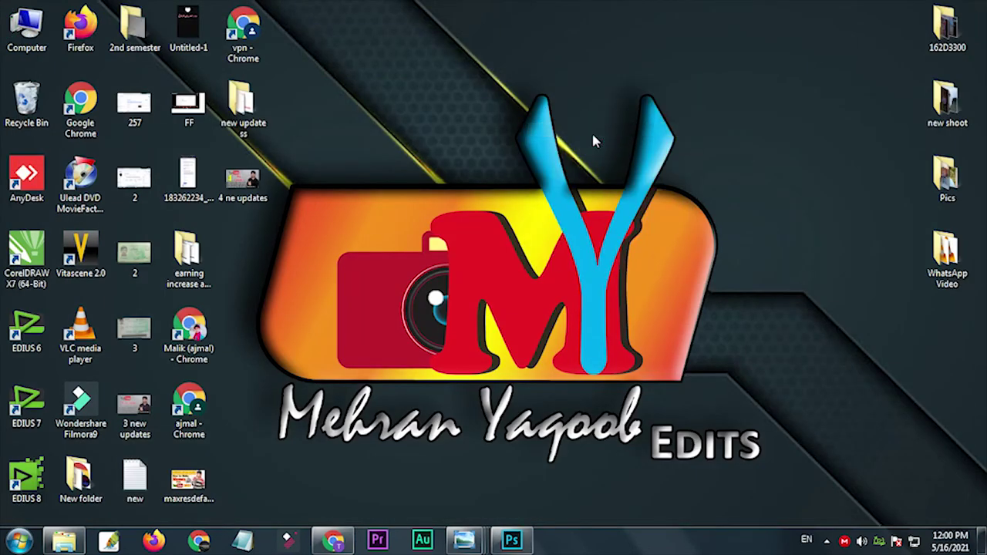